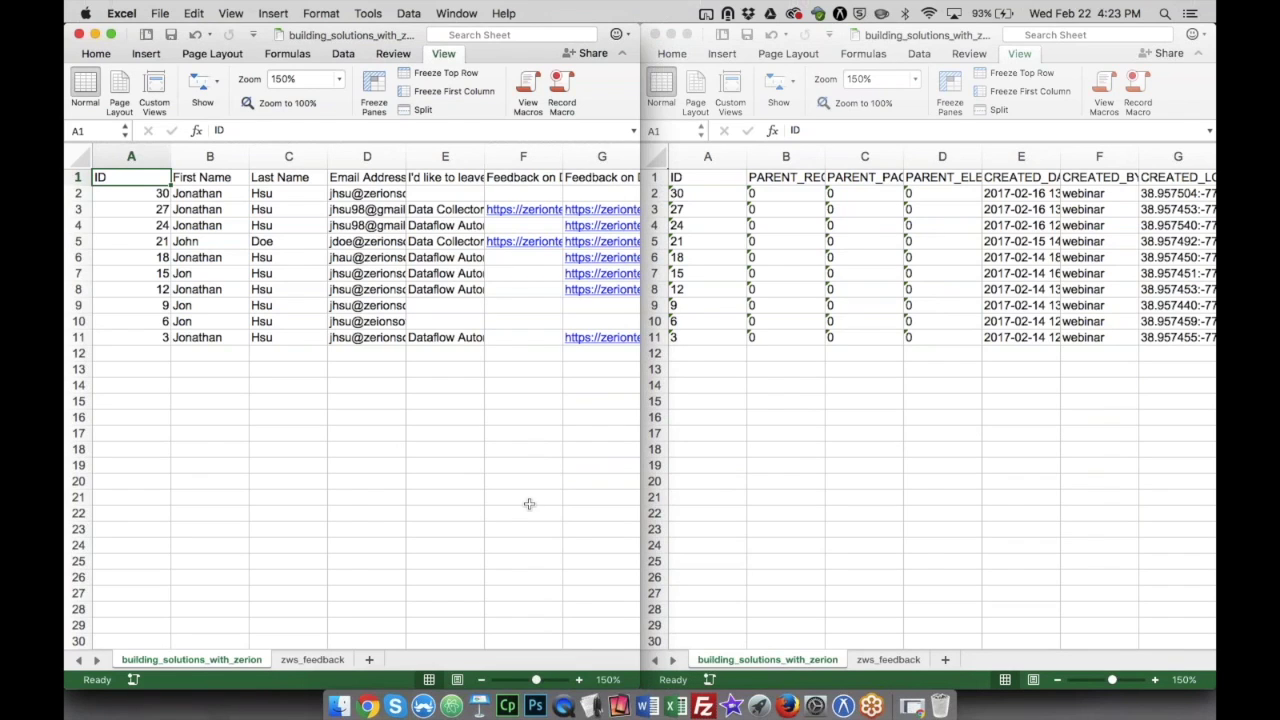
# Examine the PARENT_RECORD_ID and PARENT_PAGE_ID headers and the remaining columns of the export with the raw column names.
pyautogui.click(771, 401)
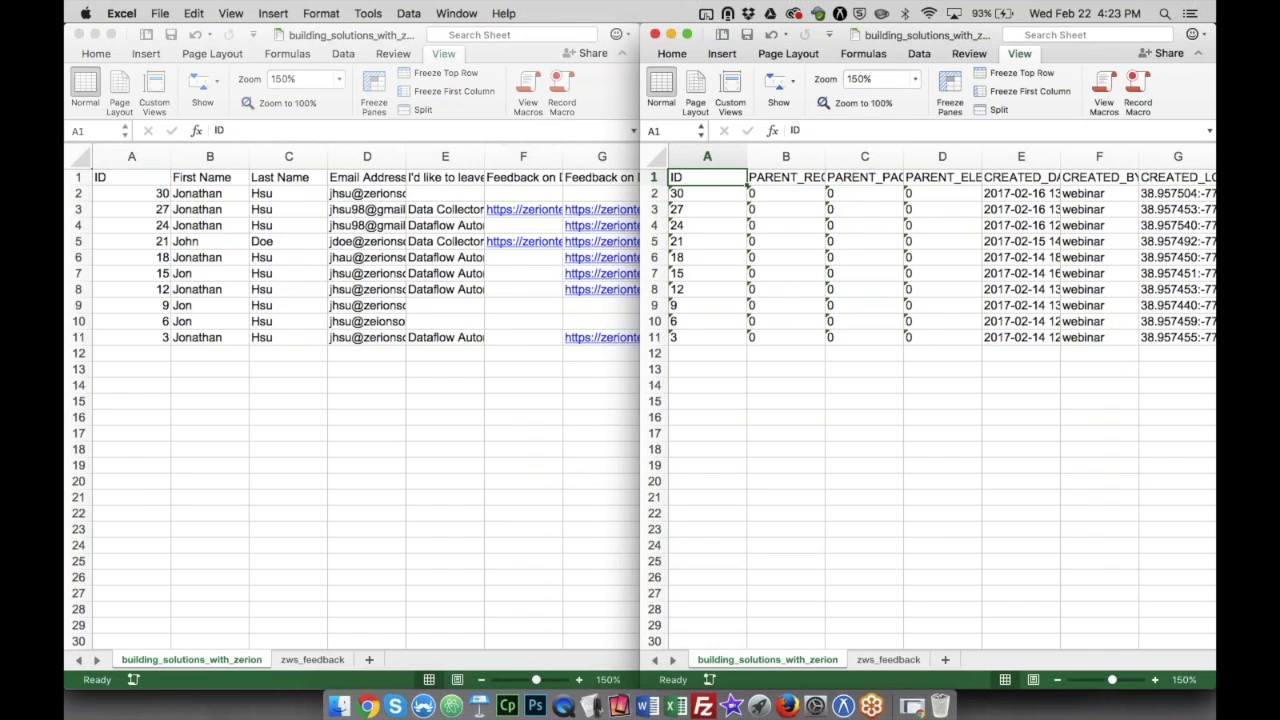
pyautogui.click(768, 178)
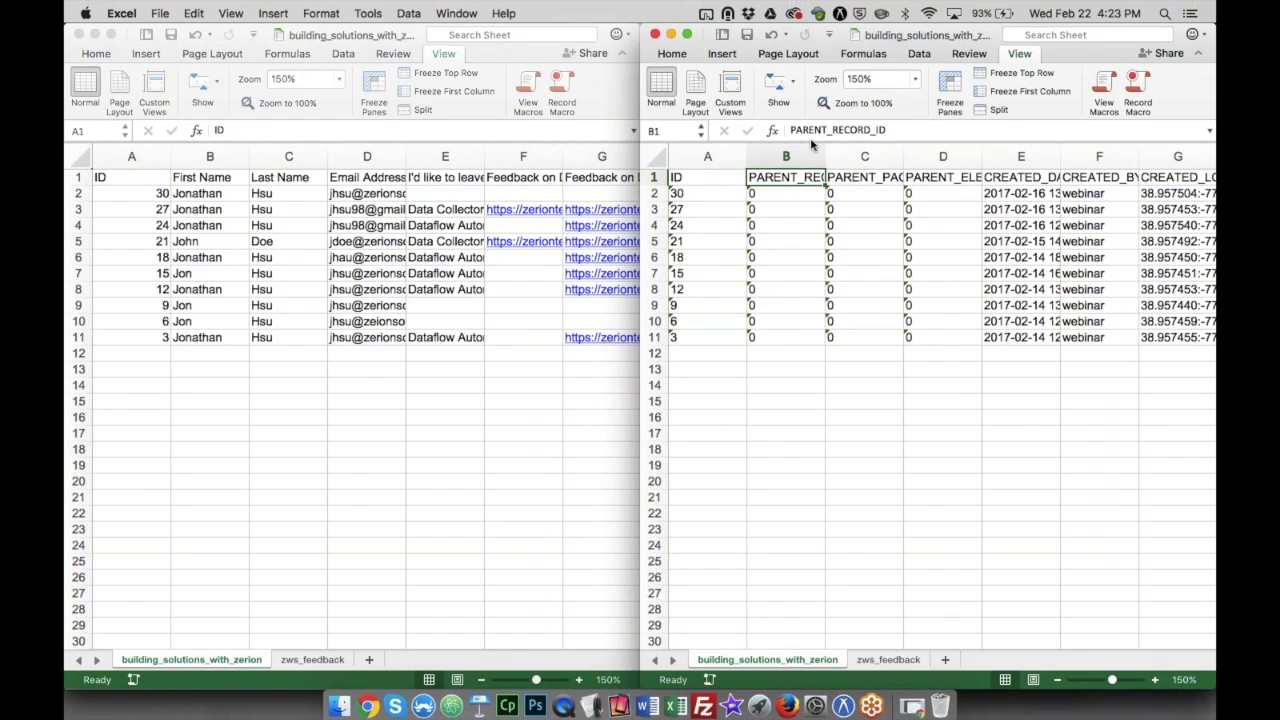
pyautogui.click(864, 172)
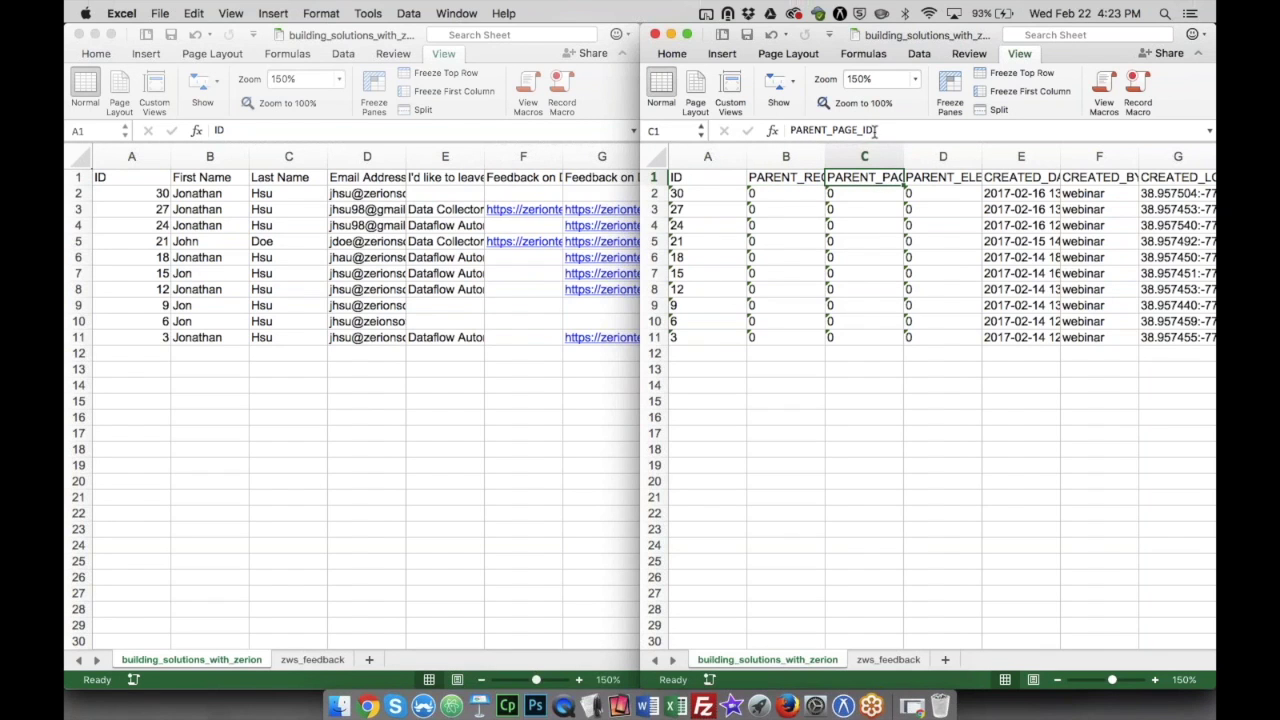
pyautogui.hscroll(3, 866, 305)
pyautogui.hscroll(5, 940, 400)
pyautogui.hscroll(5, 940, 400)
pyautogui.hscroll(1, 940, 400)
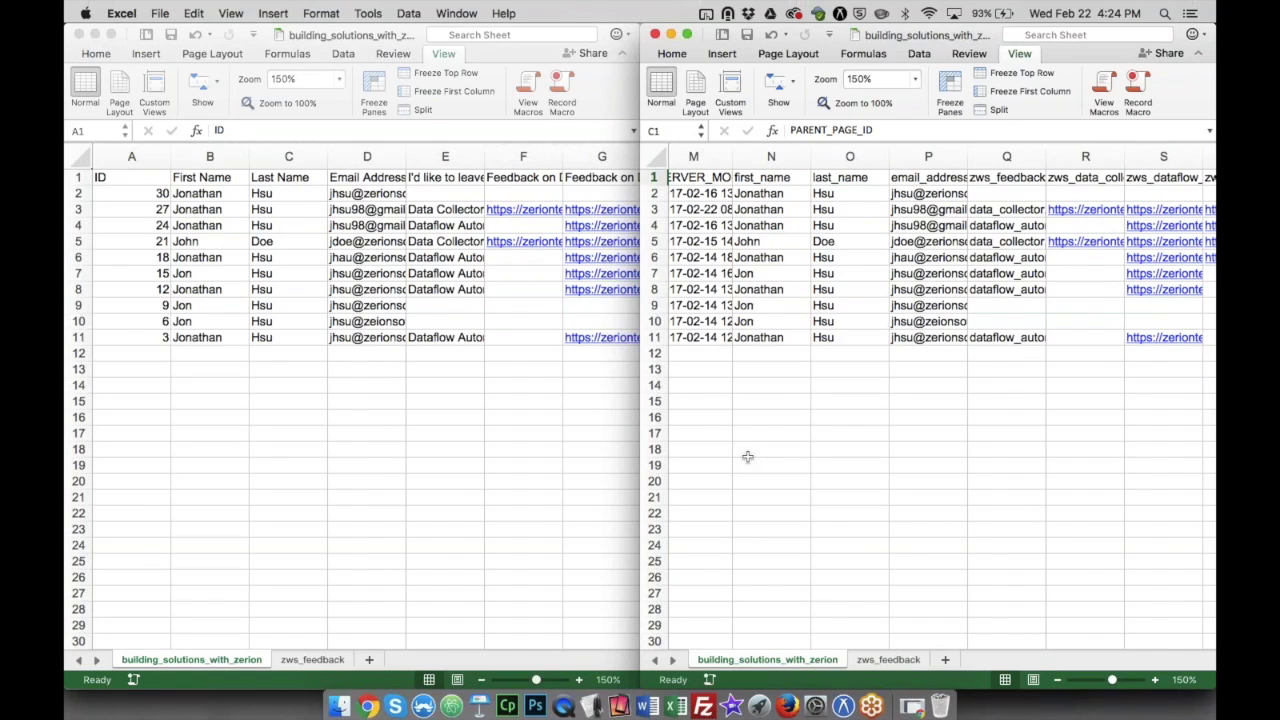
pyautogui.hscroll(-5, 747, 457)
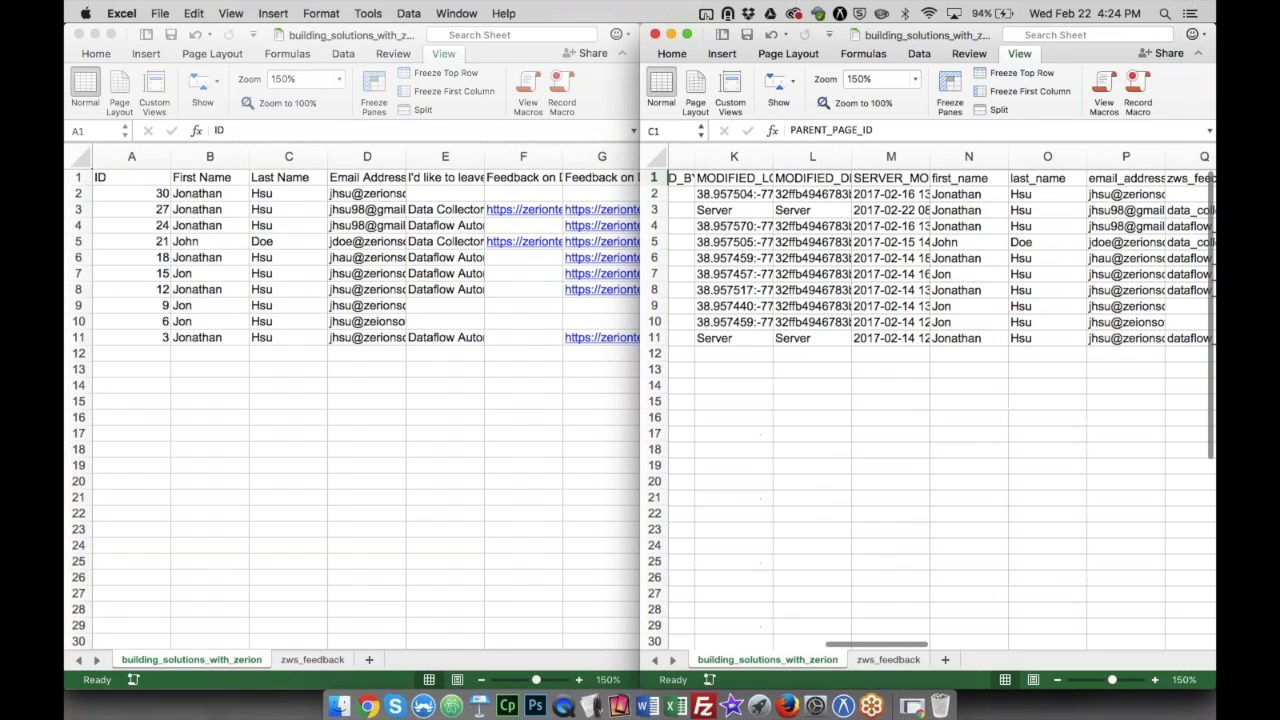
pyautogui.hscroll(-4, 747, 445)
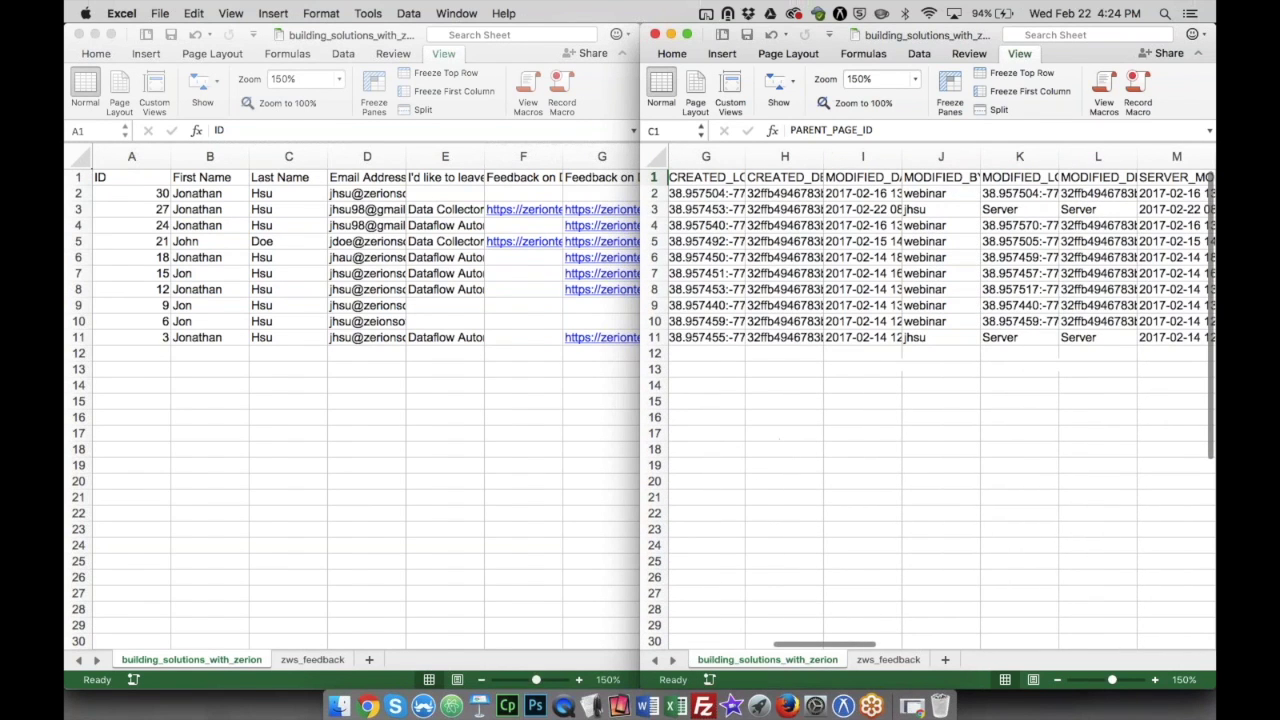
# Read the metadata headers one by one from CREATED_LOCATION through MODIFIED_DEVICE_ID.
pyautogui.click(720, 179)
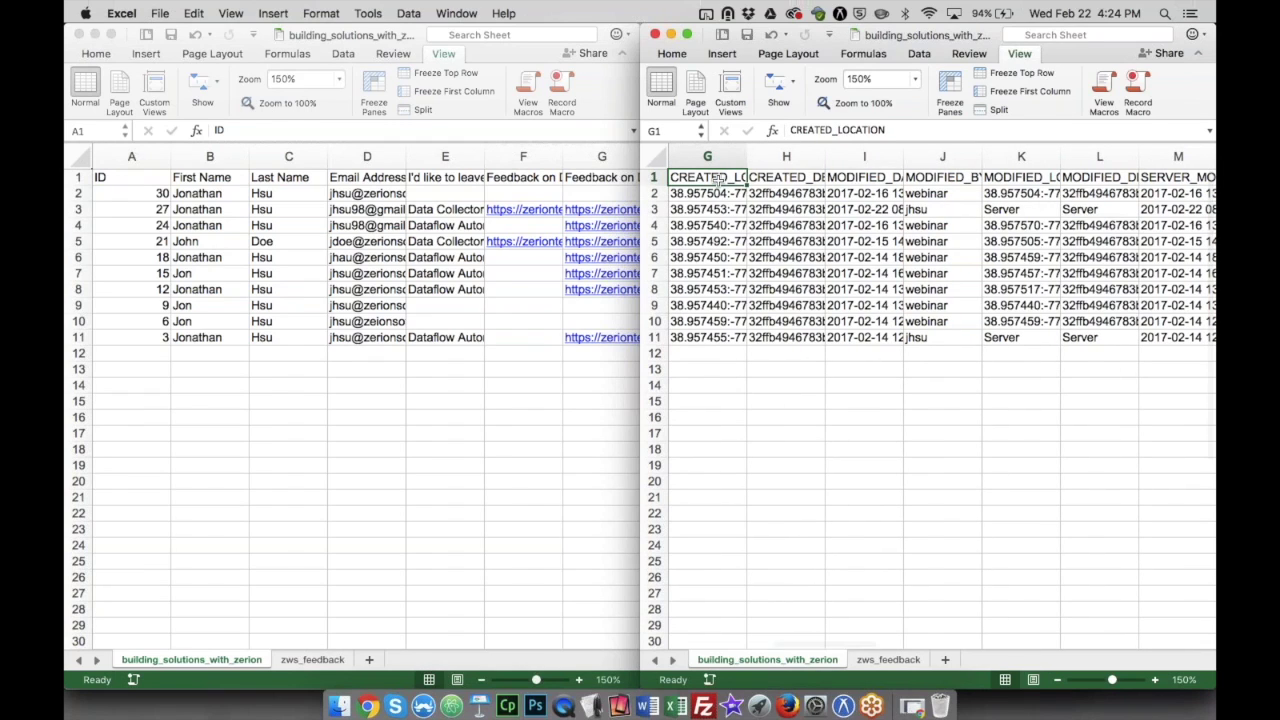
pyautogui.press('Right')
pyautogui.press('Right')
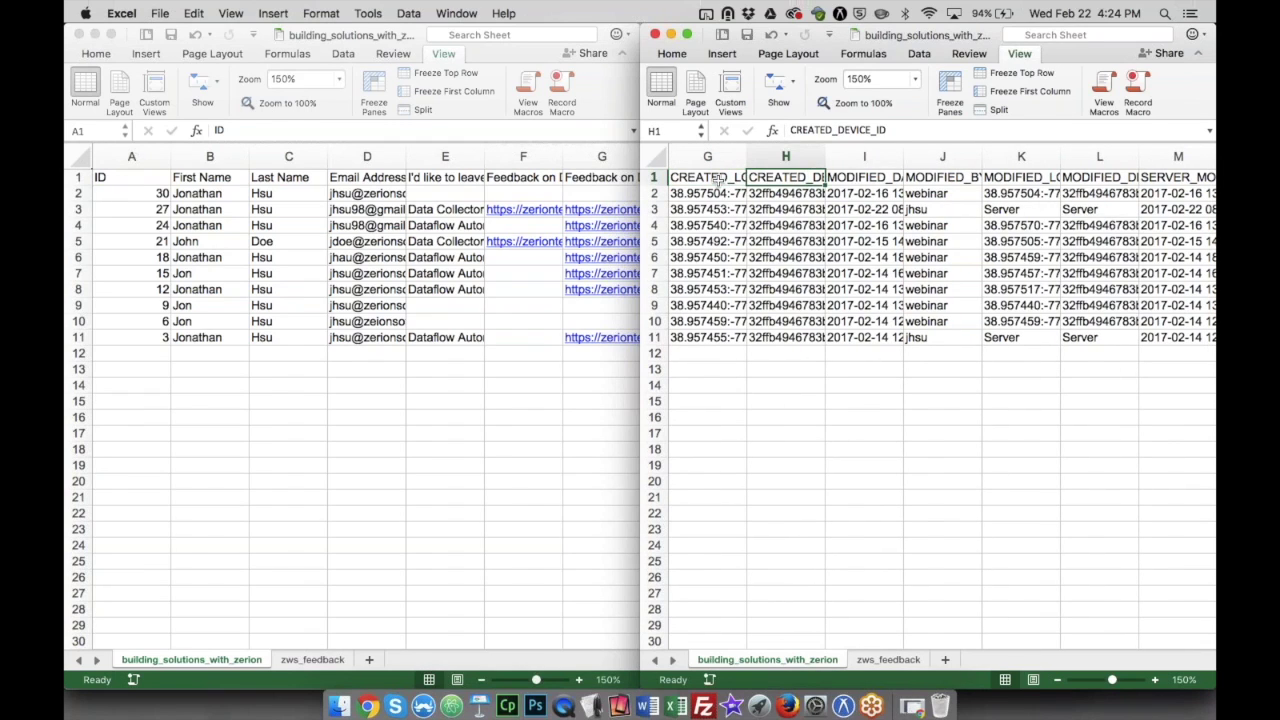
pyautogui.press('Right')
pyautogui.press('Right')
pyautogui.press('Right')
pyautogui.press('Right')
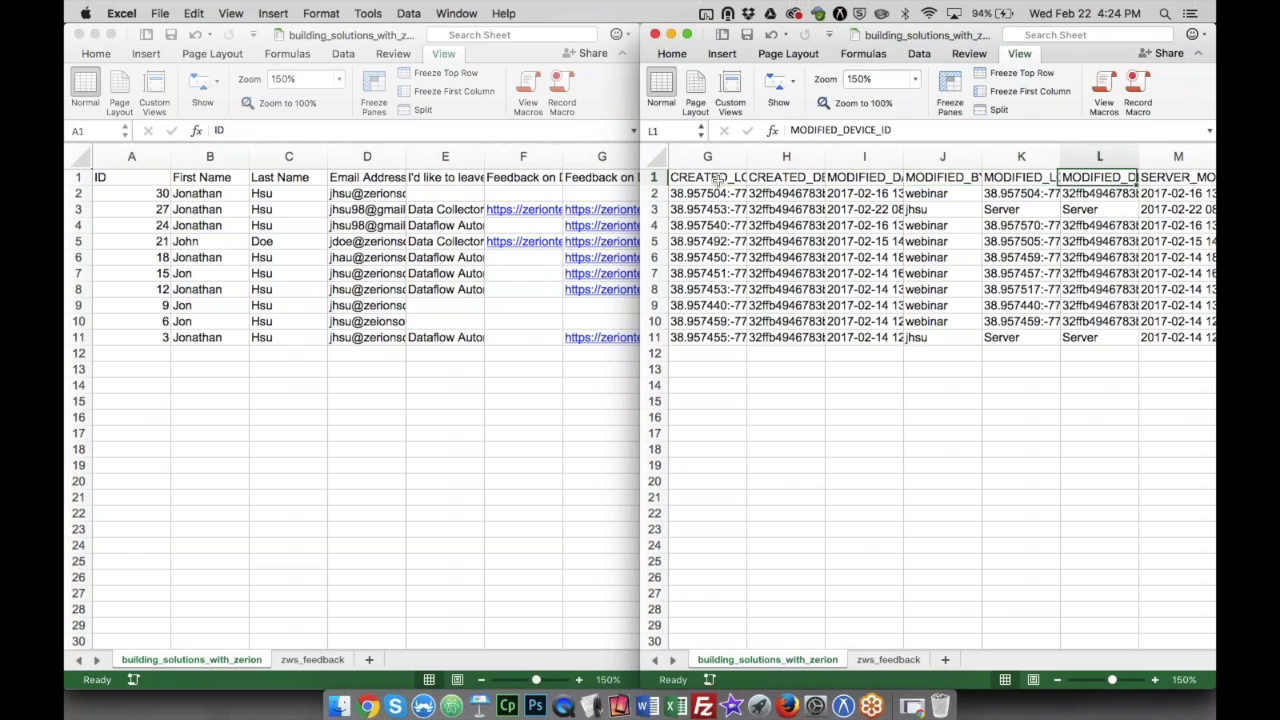
# Go back through the metadata headers to the ID column and review the parent ID headers again.
pyautogui.press('Left')
pyautogui.press('Left')
pyautogui.press('Left')
pyautogui.press('Left')
pyautogui.press('Left')
pyautogui.press('Left')
pyautogui.press('Left')
pyautogui.press('Left')
pyautogui.press('Left')
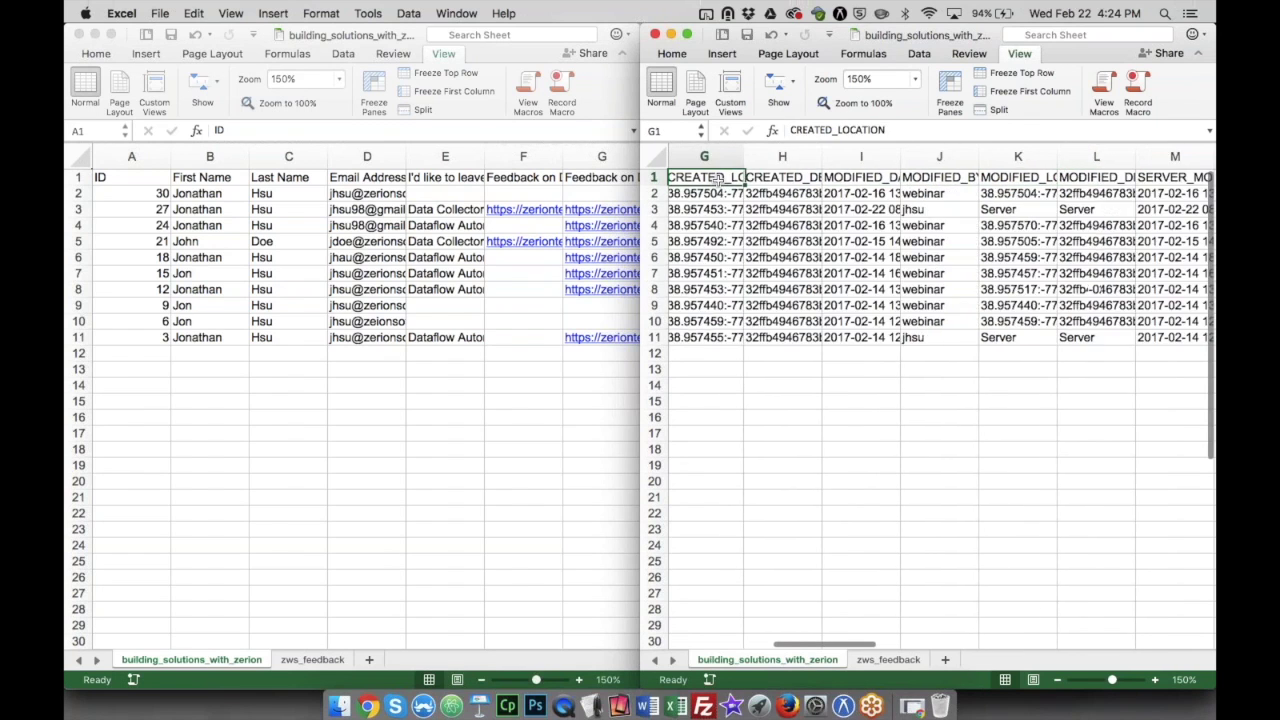
pyautogui.press('Left')
pyautogui.press('Left')
pyautogui.press('Left')
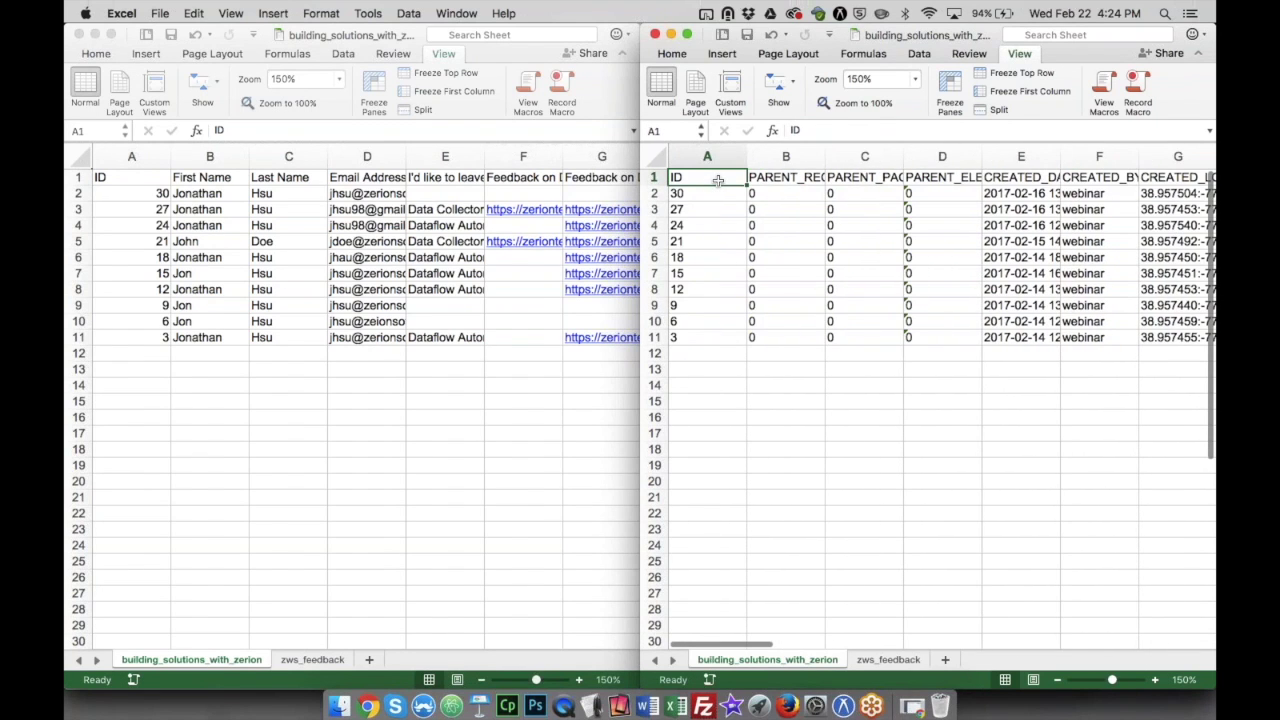
pyautogui.press('Right')
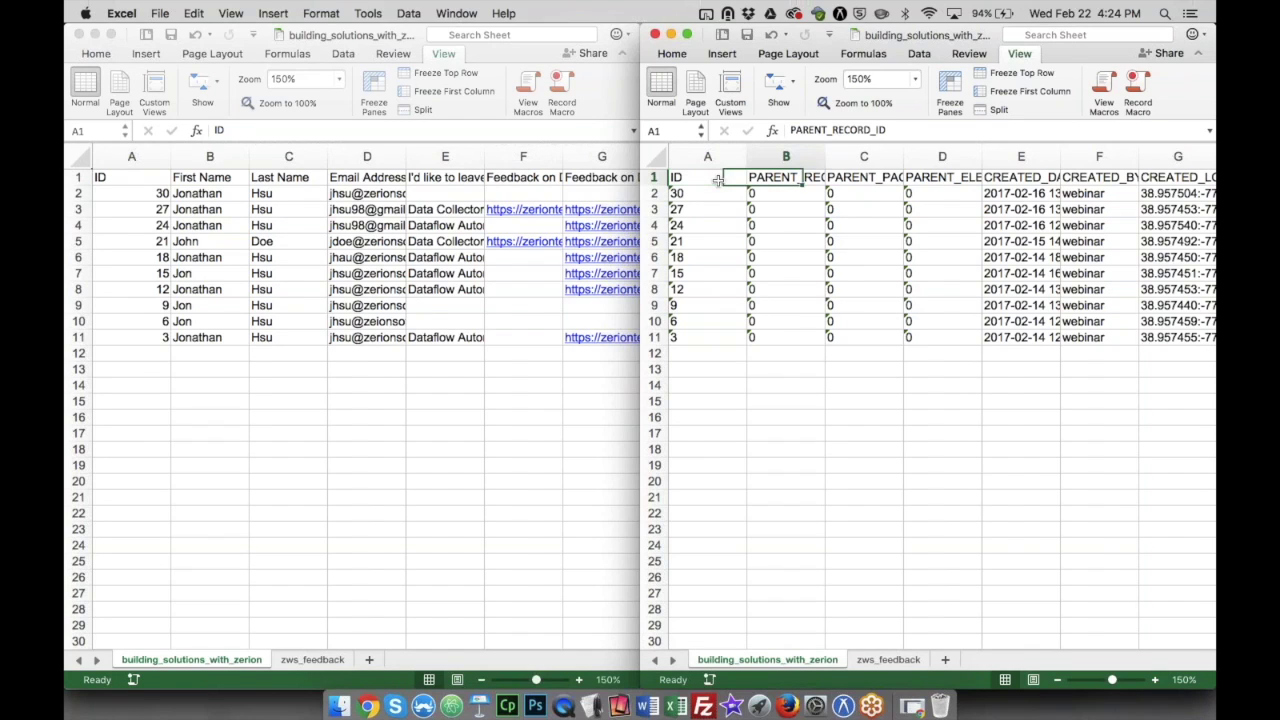
pyautogui.press('Right')
pyautogui.press('Right')
pyautogui.press('Left')
pyautogui.press('Left')
# Compare the First Name, Last Name and Email Address headers with the first_name header in the raw-column export.
pyautogui.hscroll(10, 718, 180)
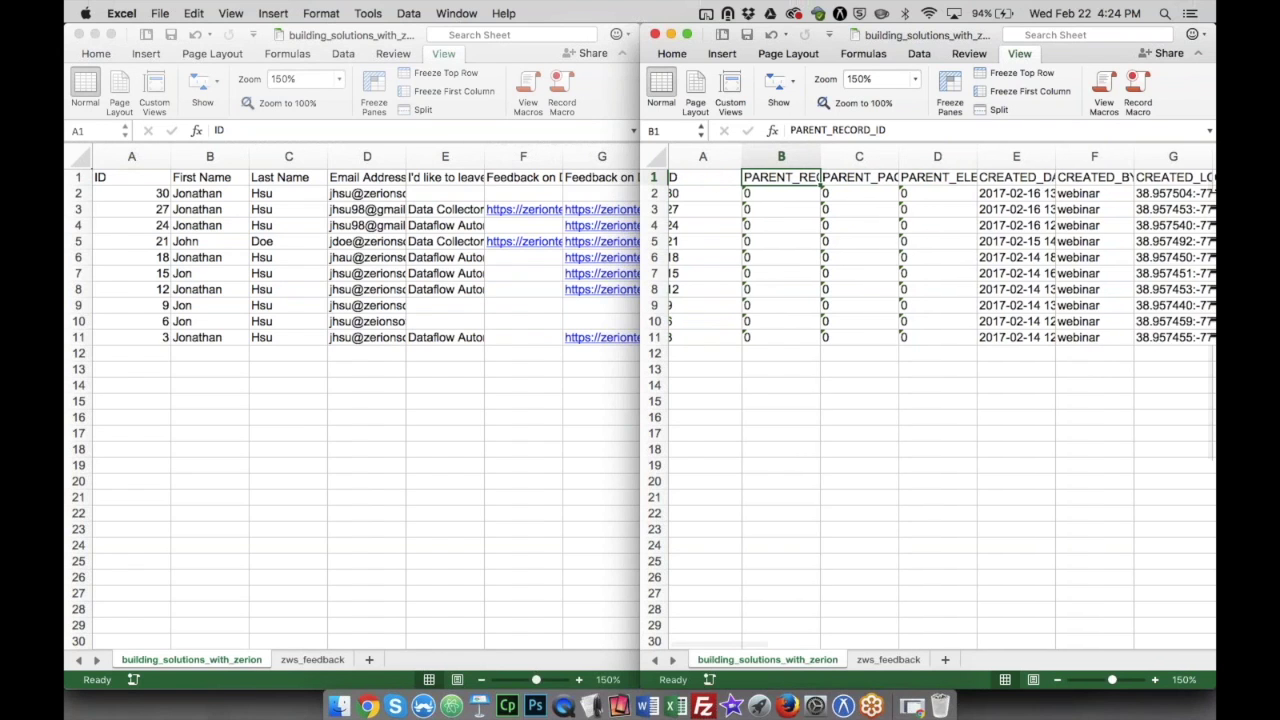
pyautogui.hscroll(8, 940, 400)
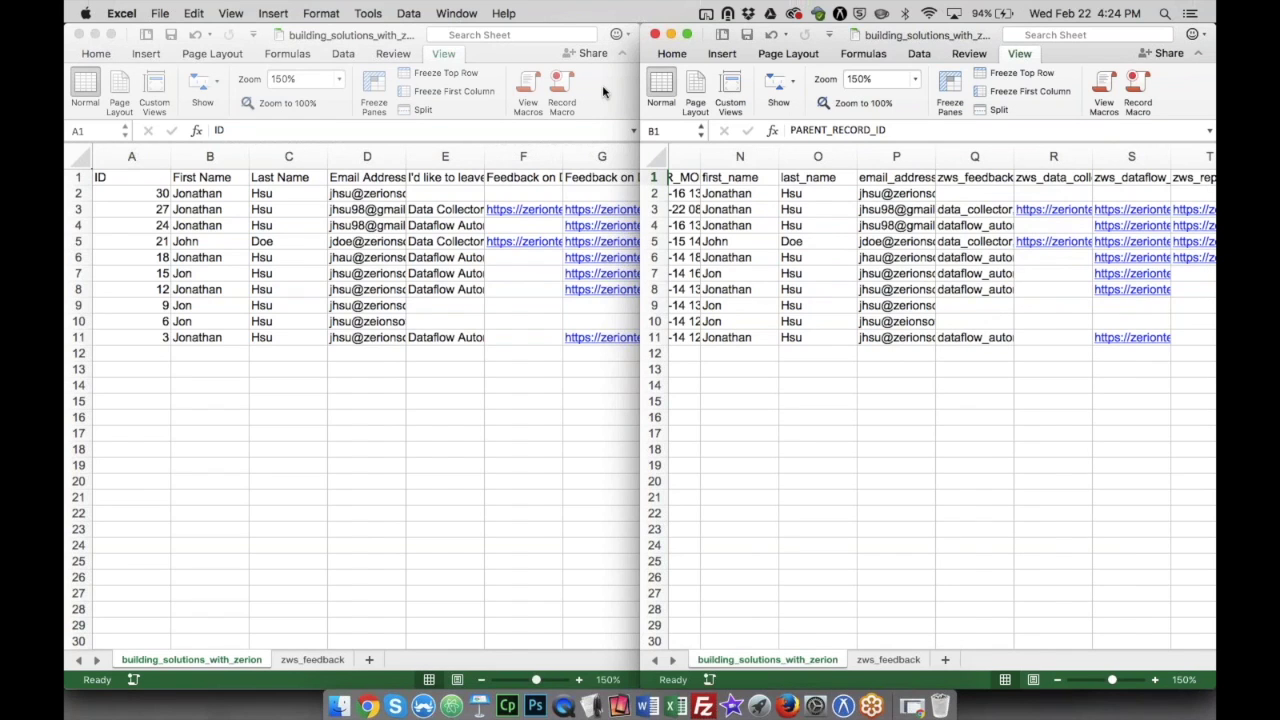
pyautogui.click(604, 93)
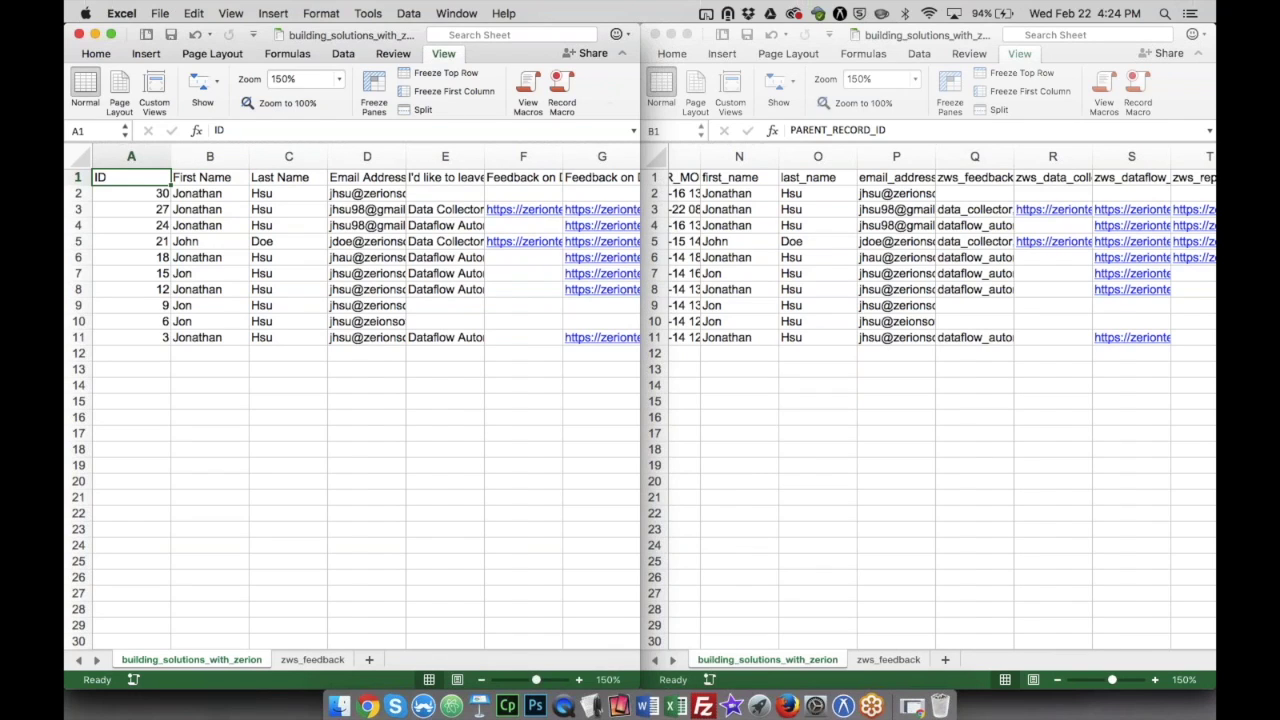
pyautogui.click(203, 180)
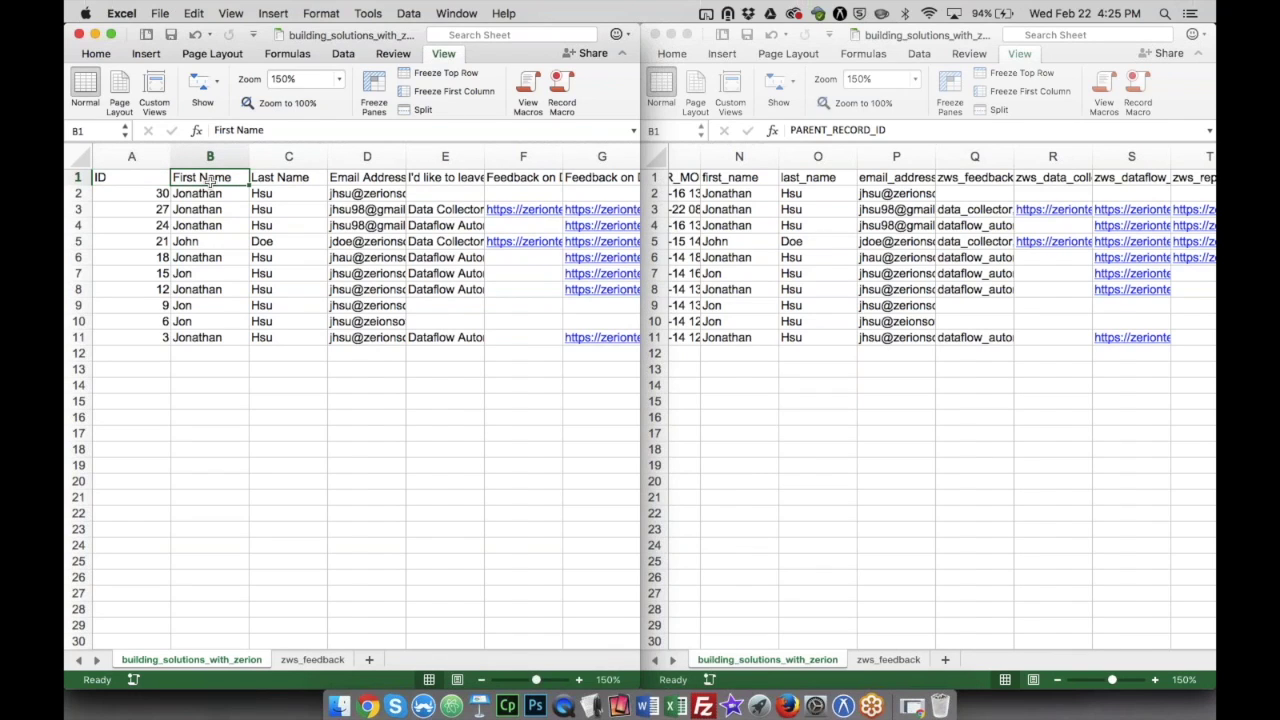
pyautogui.click(288, 179)
pyautogui.click(366, 178)
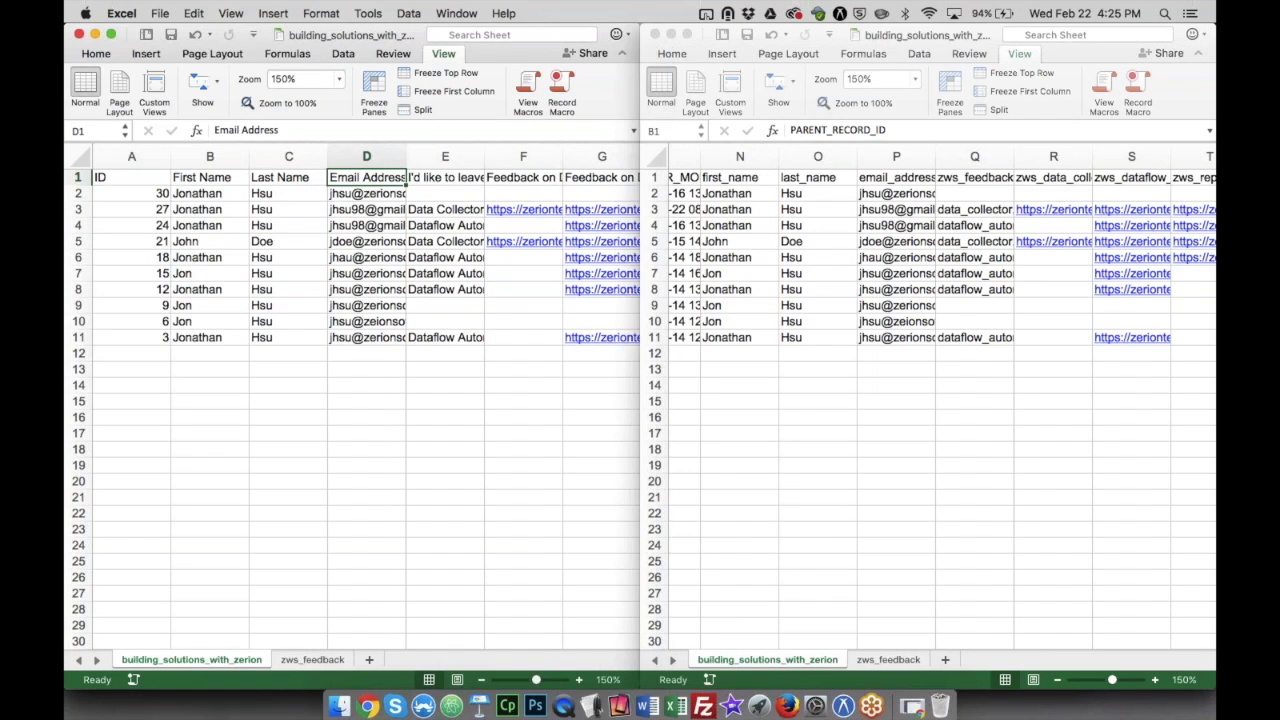
pyautogui.click(760, 178)
pyautogui.click(748, 179)
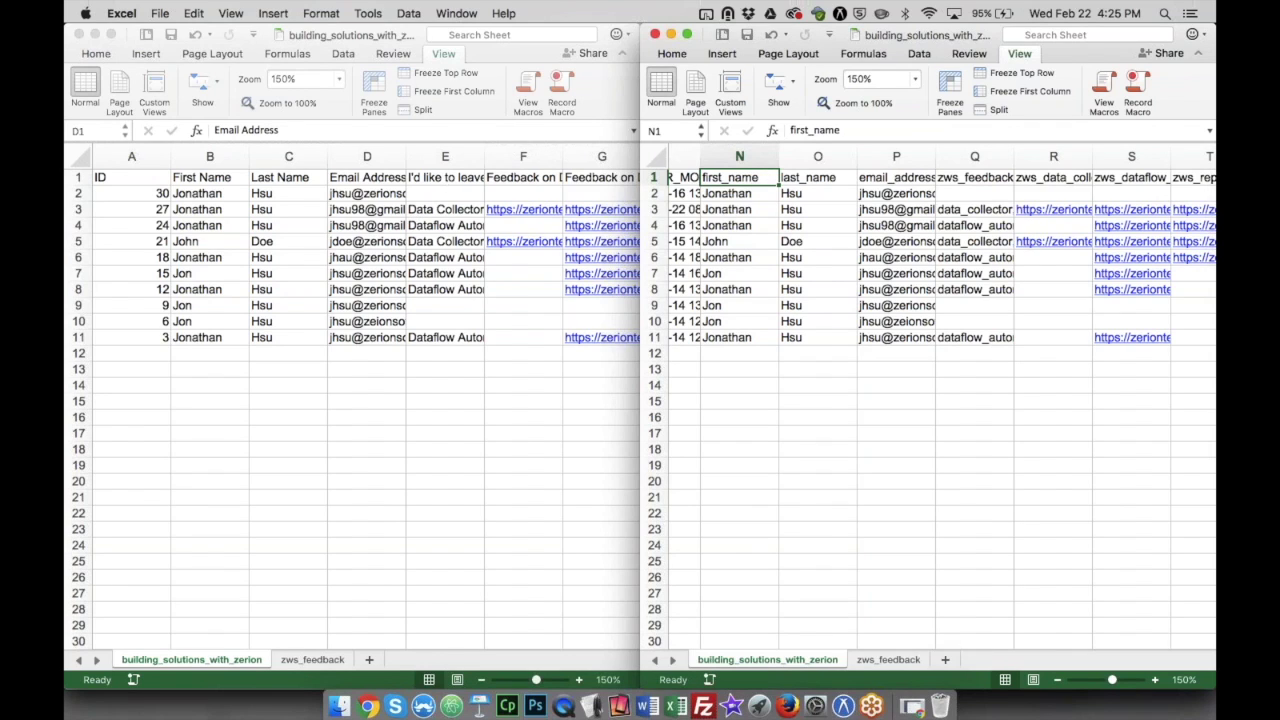
# Compare the full feedback question header in E1 with the matching zws_feedback header in the other export.
pyautogui.click(445, 177)
pyautogui.click(445, 177)
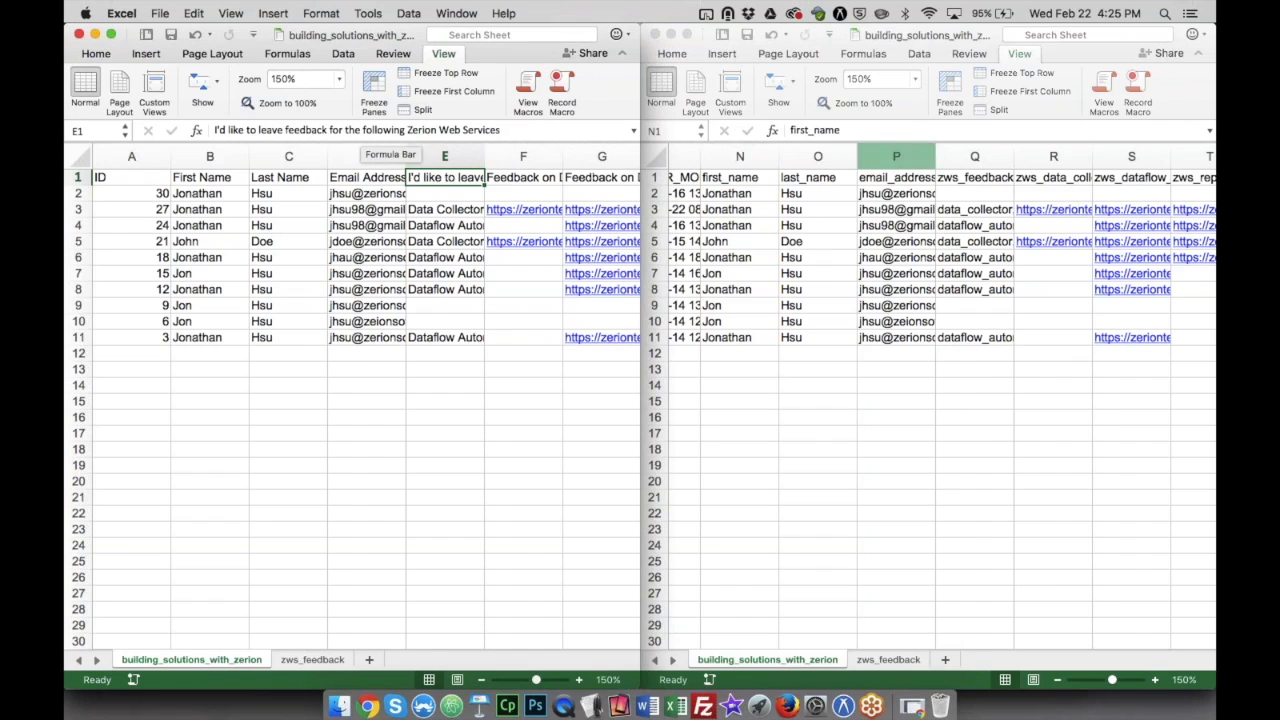
pyautogui.click(960, 177)
pyautogui.click(960, 177)
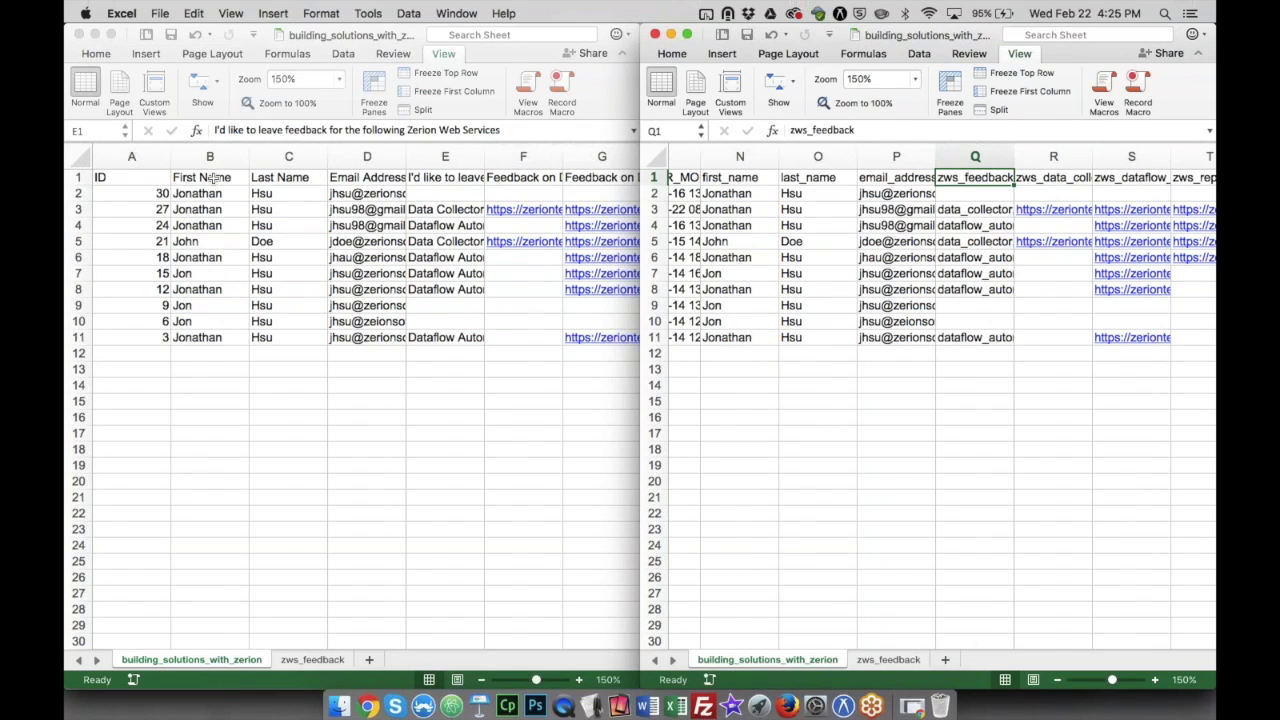
# Examine the remaining feedback and more-info columns in both exports, up to zws_more_info_labels in the labelled one.
pyautogui.click(217, 433)
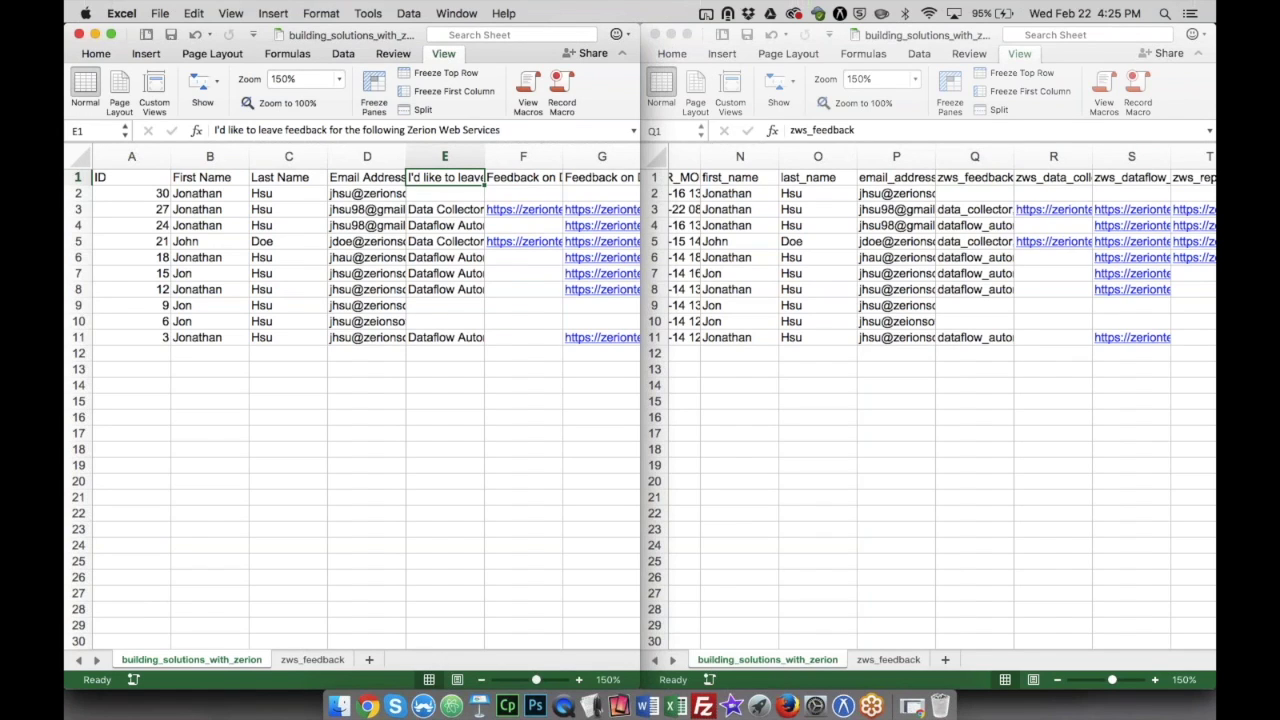
pyautogui.hscroll(10, 455, 400)
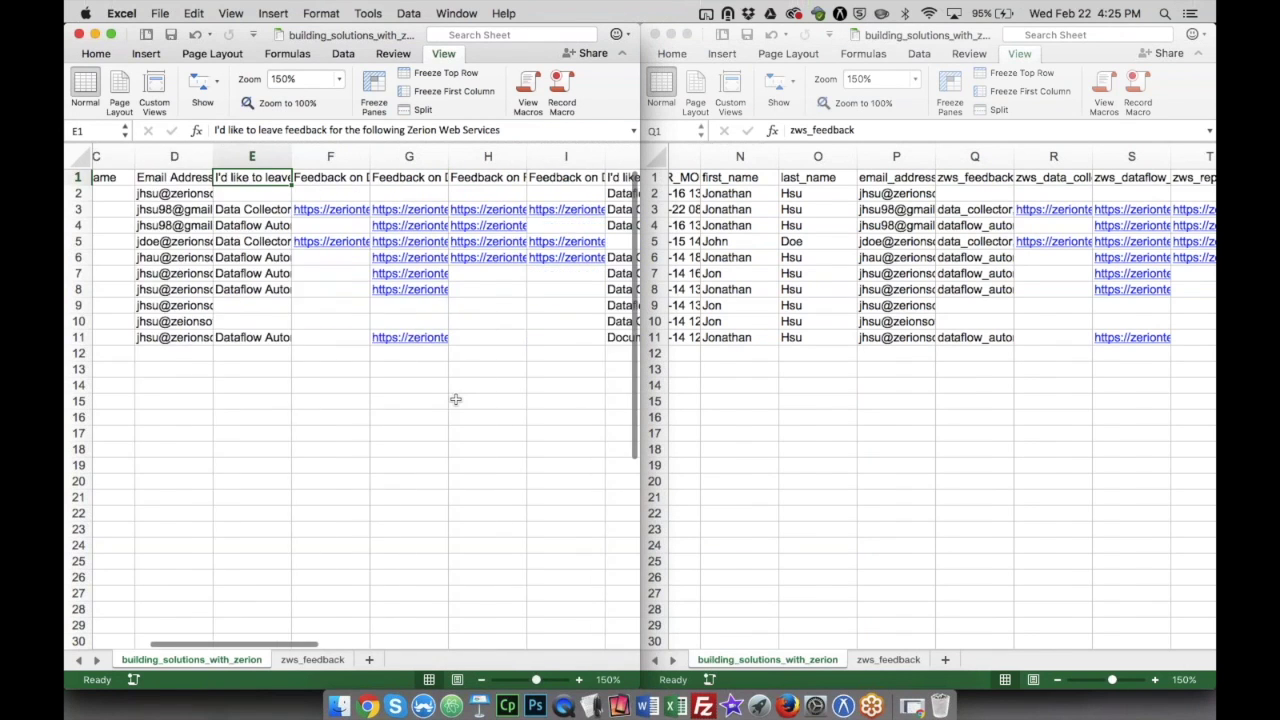
pyautogui.hscroll(5, 767, 297)
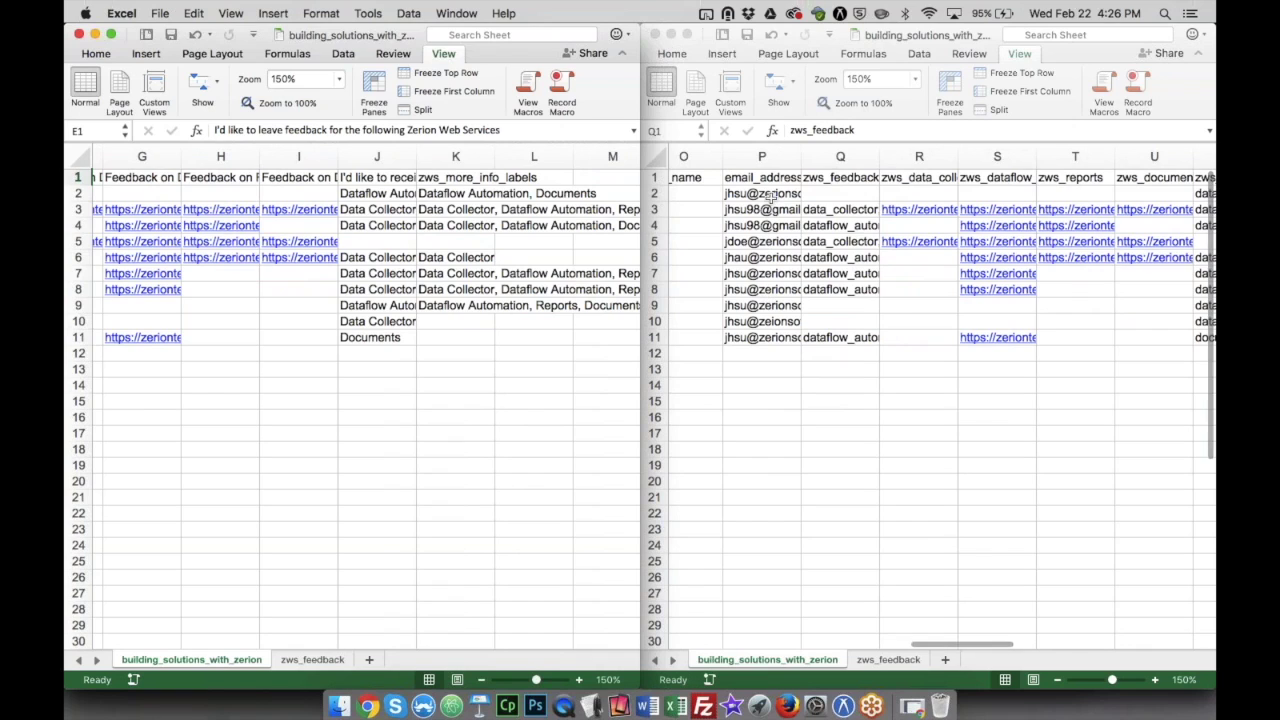
pyautogui.click(767, 177)
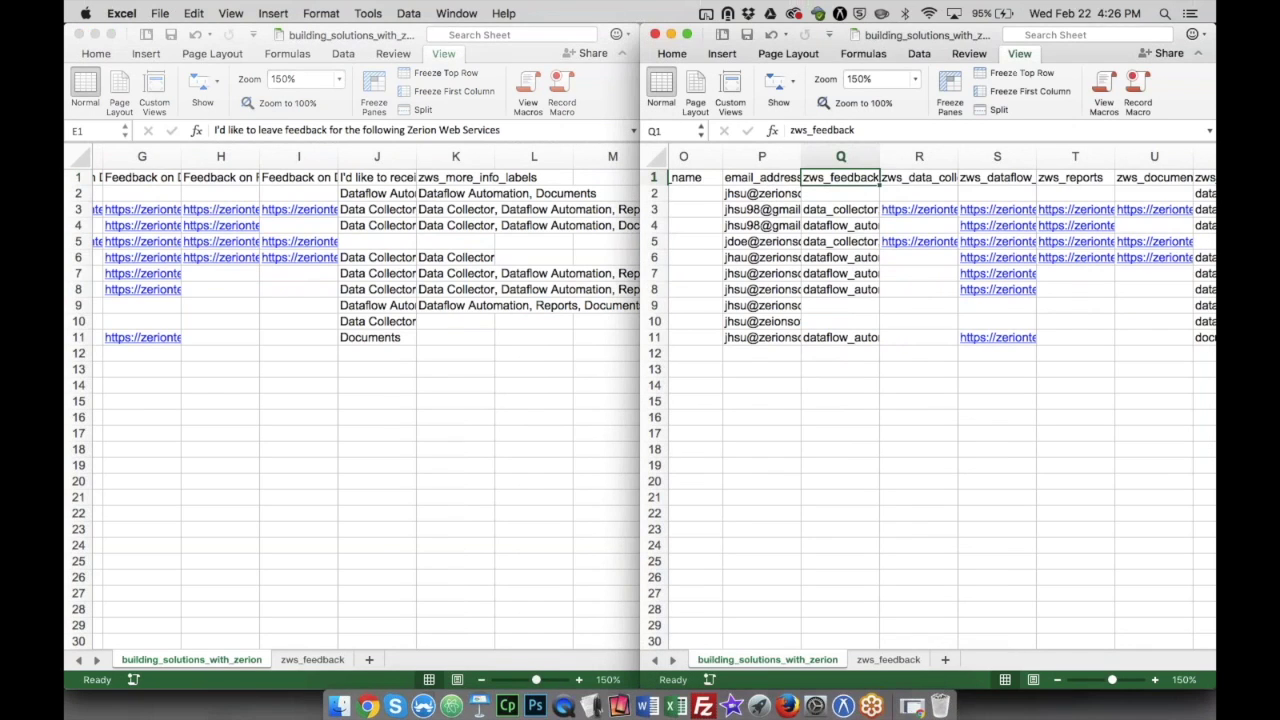
pyautogui.click(767, 177)
pyautogui.click(829, 178)
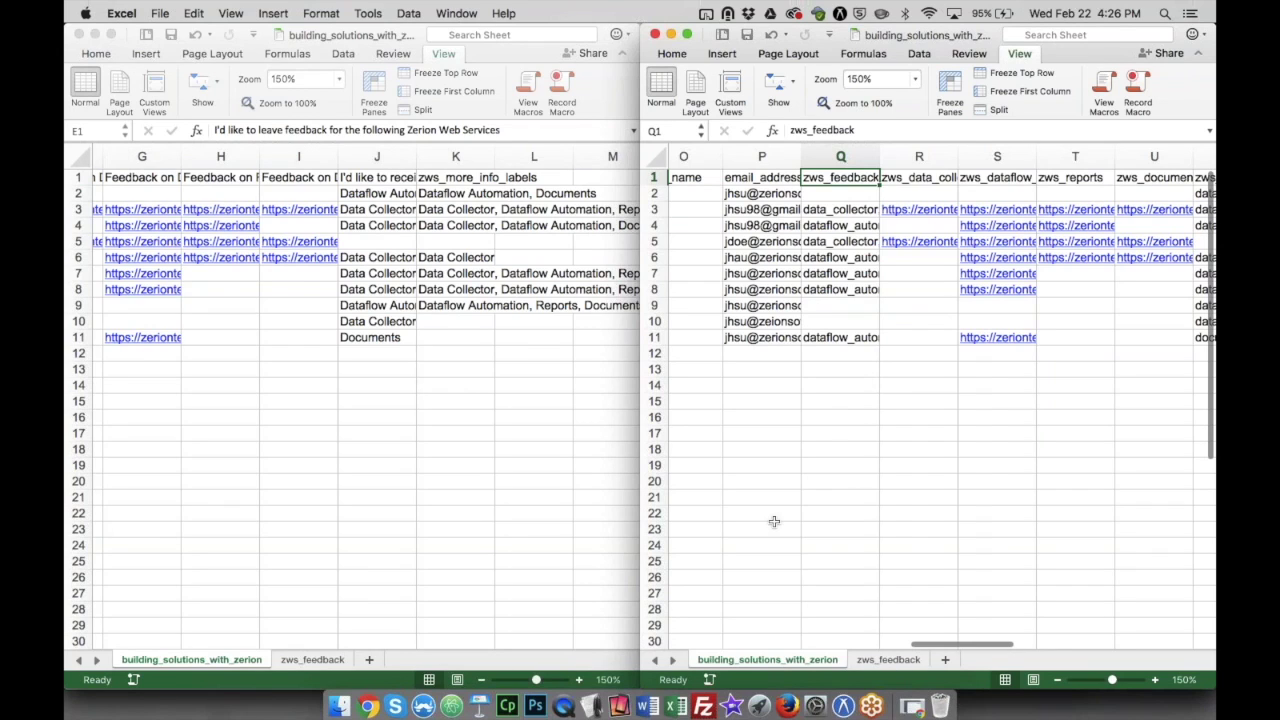
# Show the other labelled export beside the first one and check the iFormBuilder data list in Chrome before returning to Excel.
pyautogui.press('super+grave')
pyautogui.press('super+grave')
pyautogui.press('super+Left')
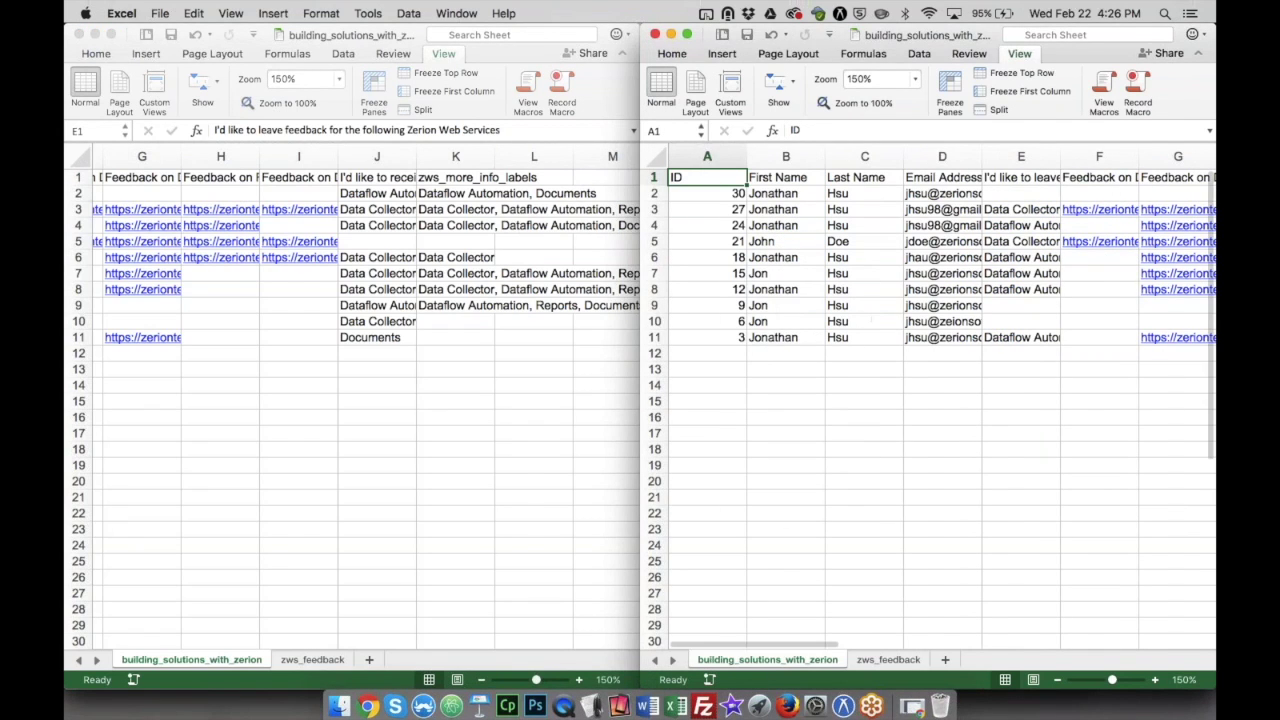
pyautogui.click(368, 706)
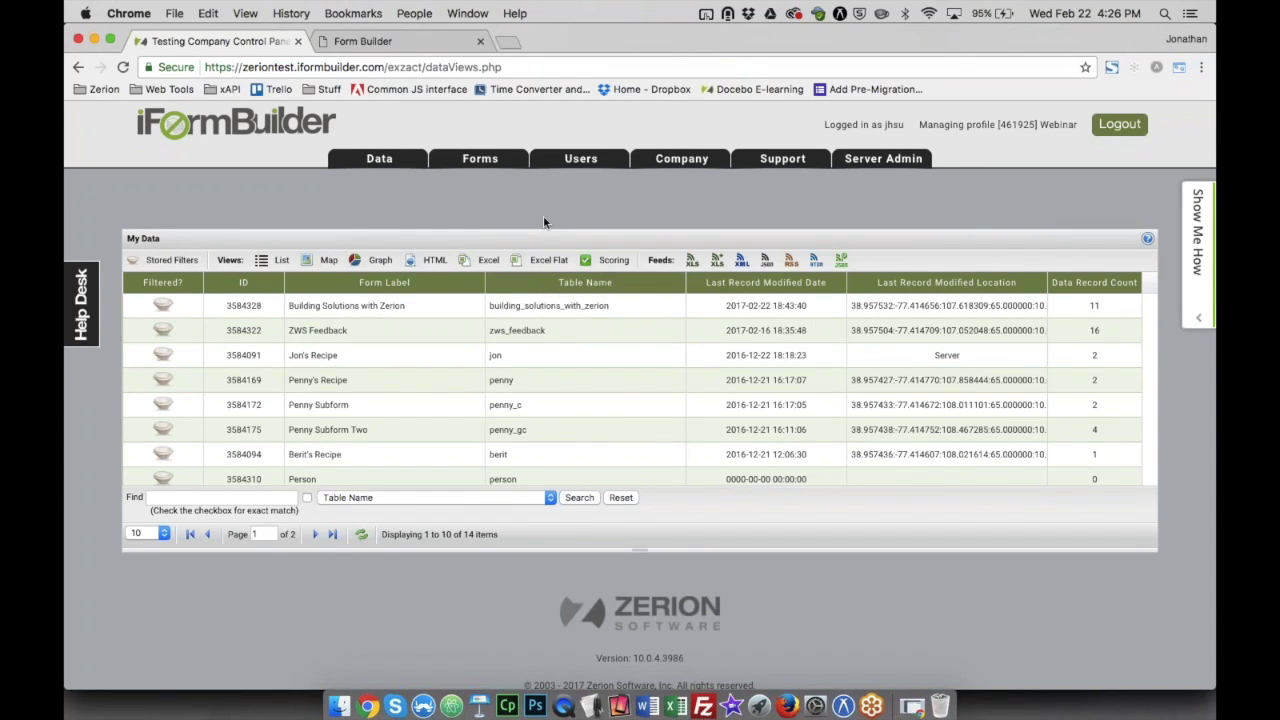
pyautogui.press('super+Tab')
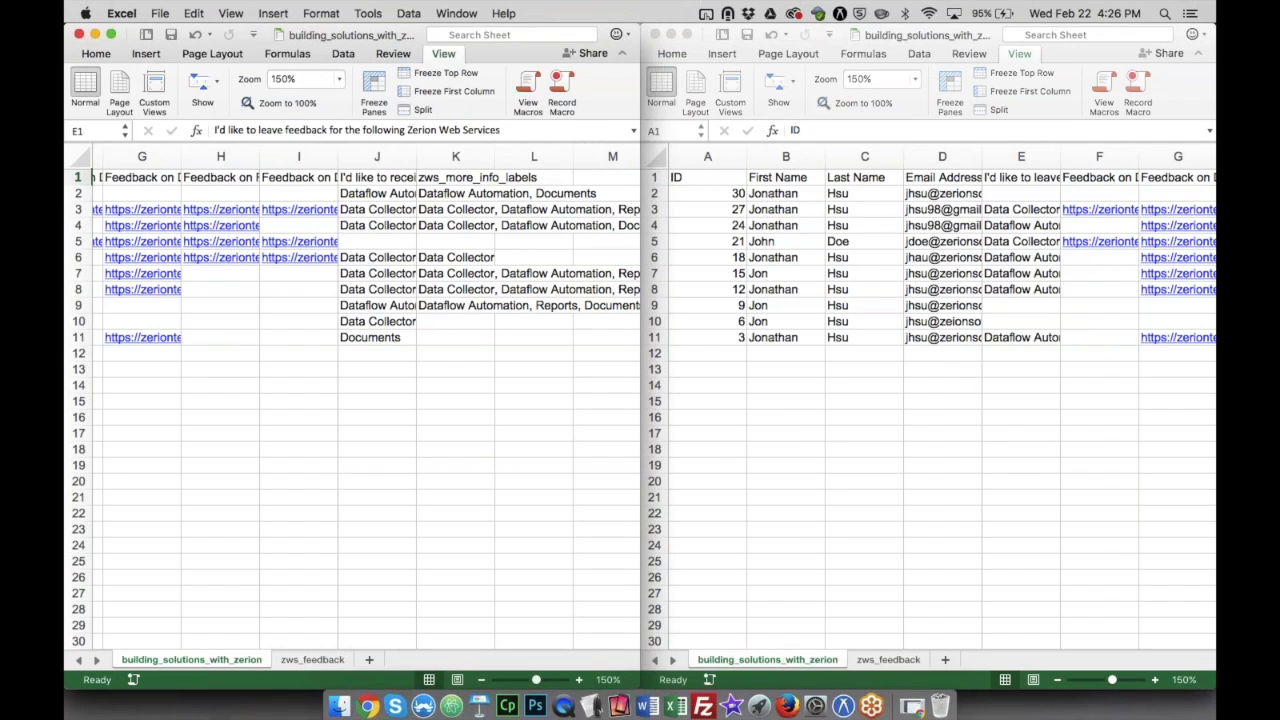
# Open the zws_feedback sheet in both workbooks and compare how the subform records are laid out.
pyautogui.click(313, 660)
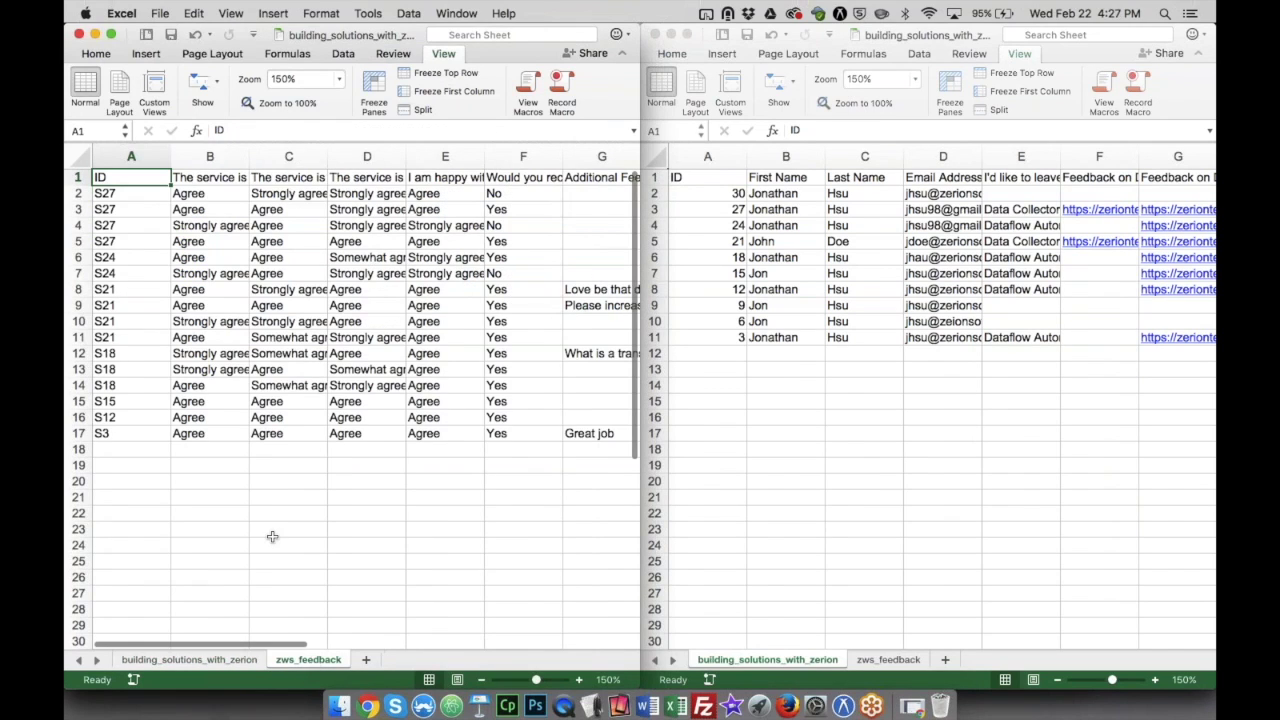
pyautogui.click(900, 662)
pyautogui.click(900, 662)
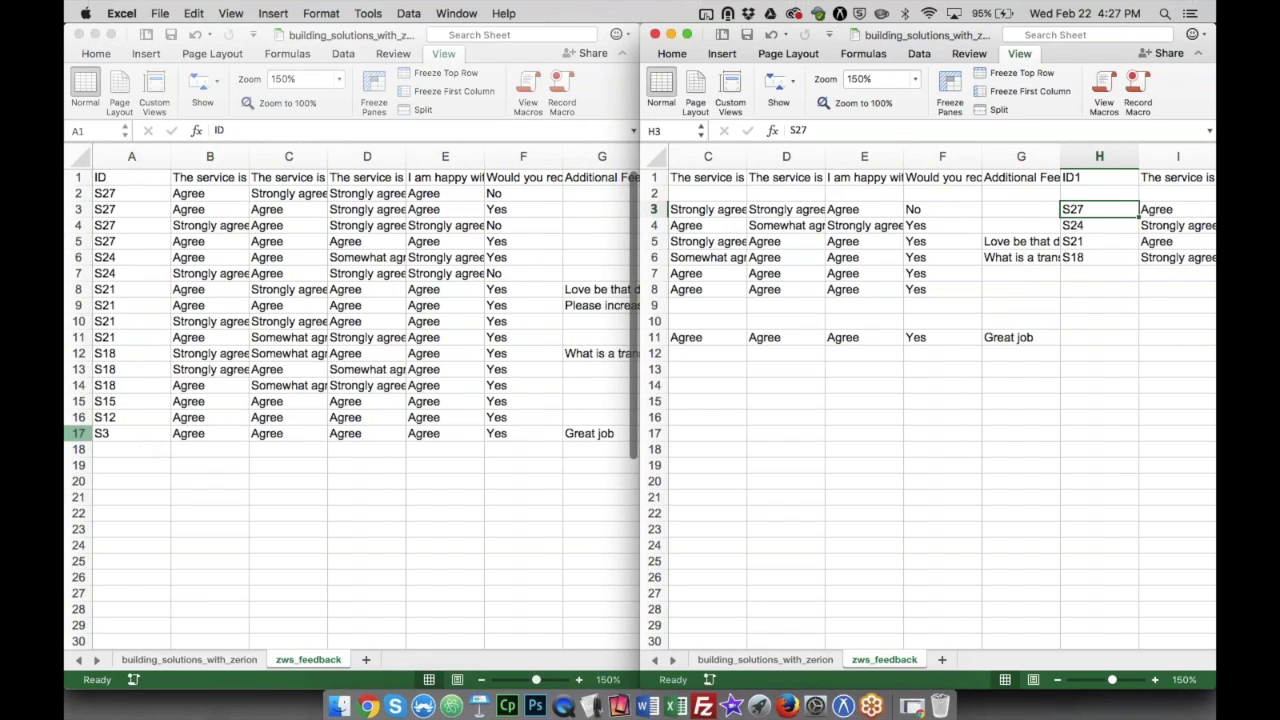
pyautogui.press('super+grave')
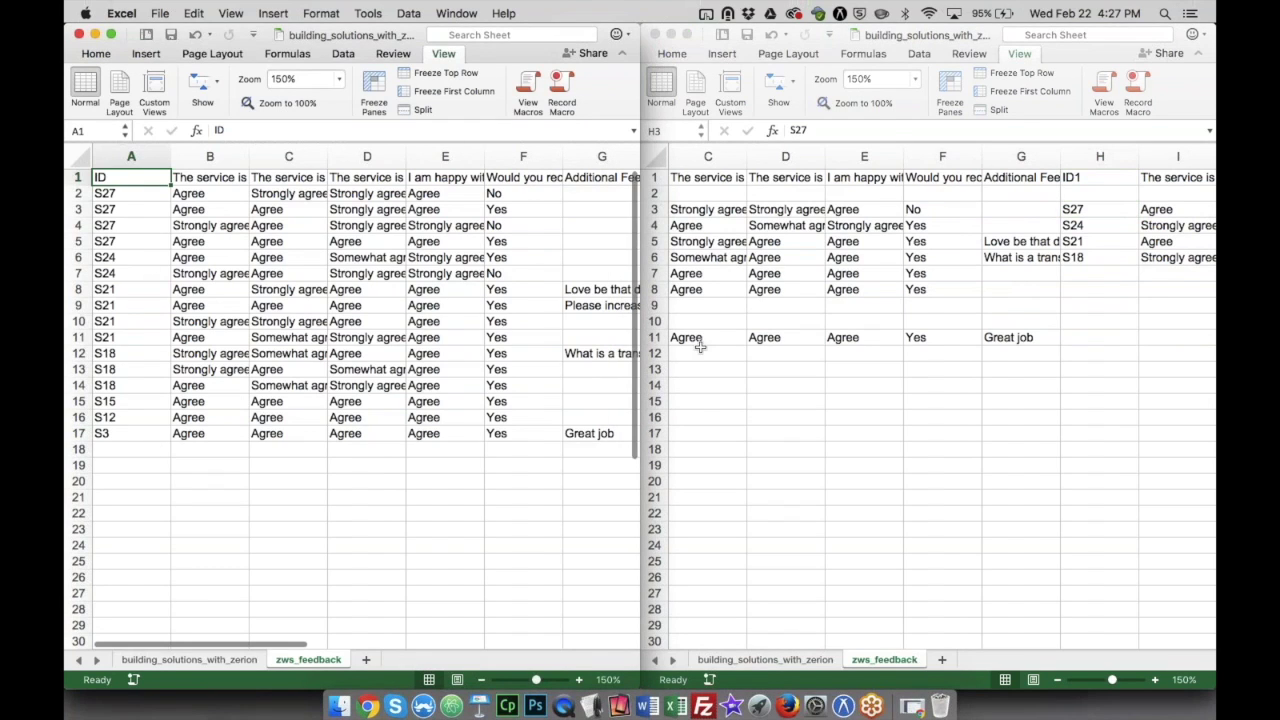
pyautogui.press('super+grave')
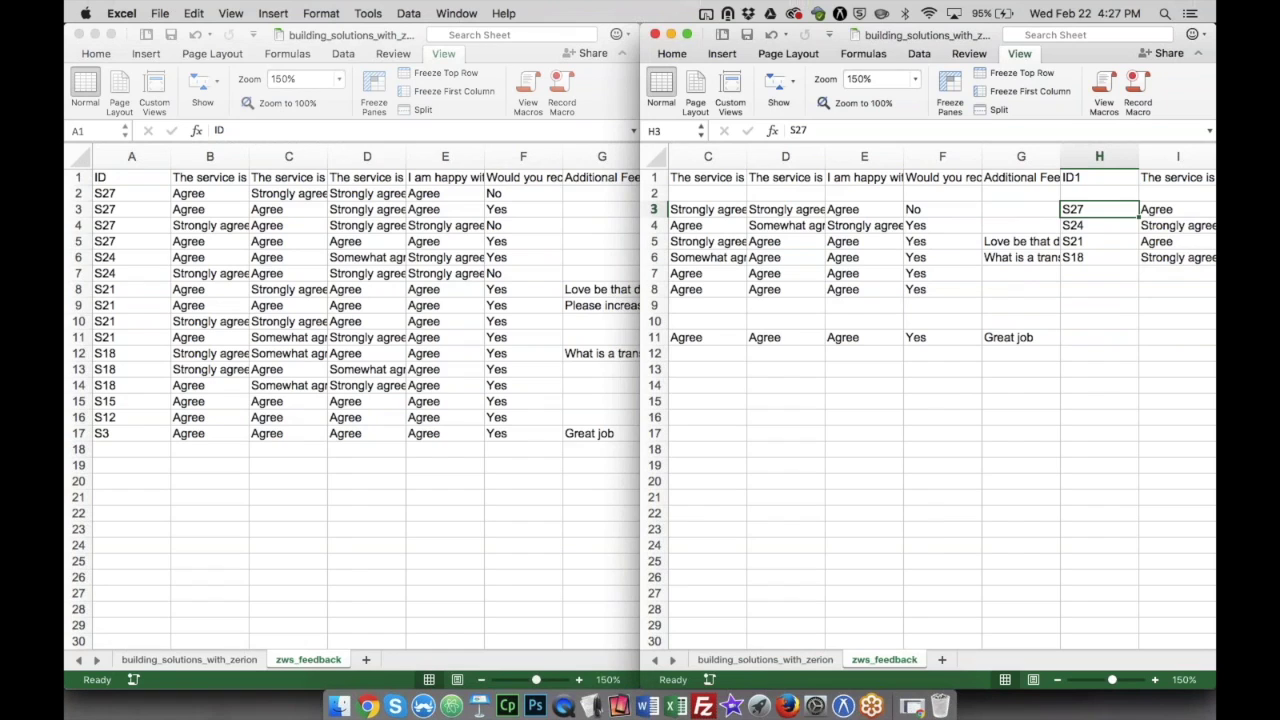
pyautogui.press('super+grave')
# Check the S27 records in the ID column of the labelled zws_feedback sheet and select A2:A5.
pyautogui.click(116, 196)
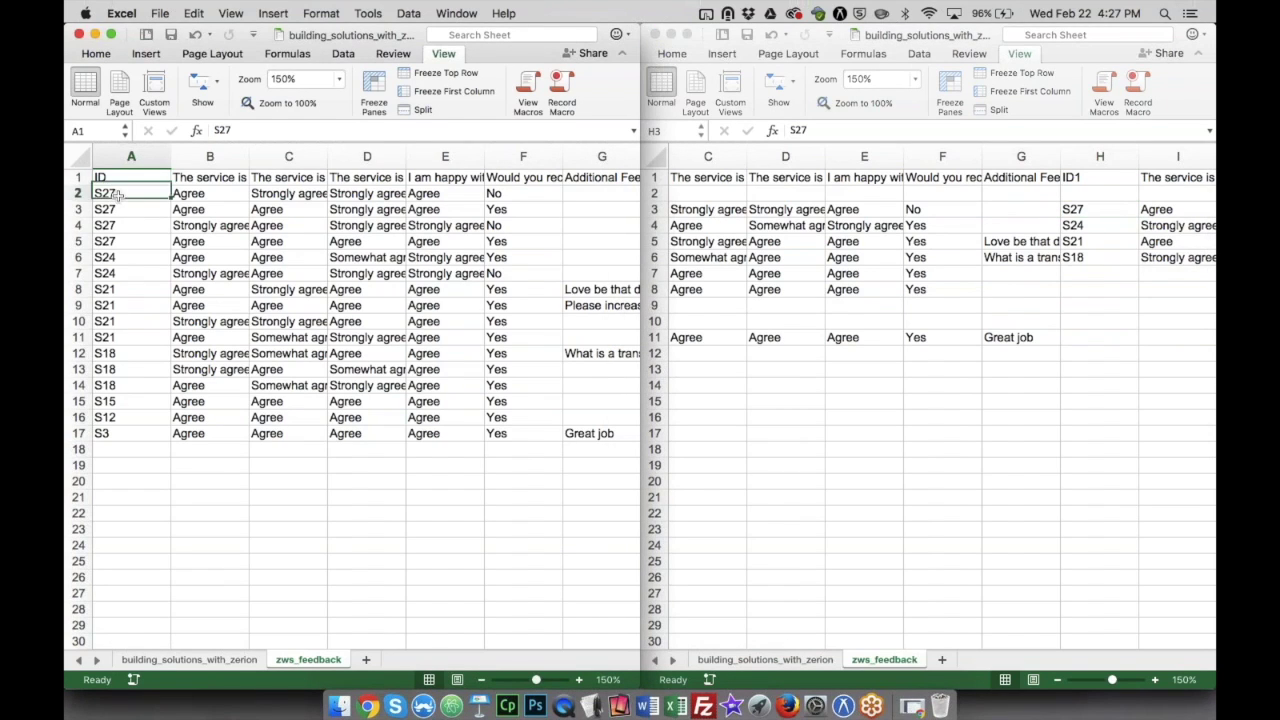
pyautogui.click(118, 210)
pyautogui.press('Down')
pyautogui.press('Down')
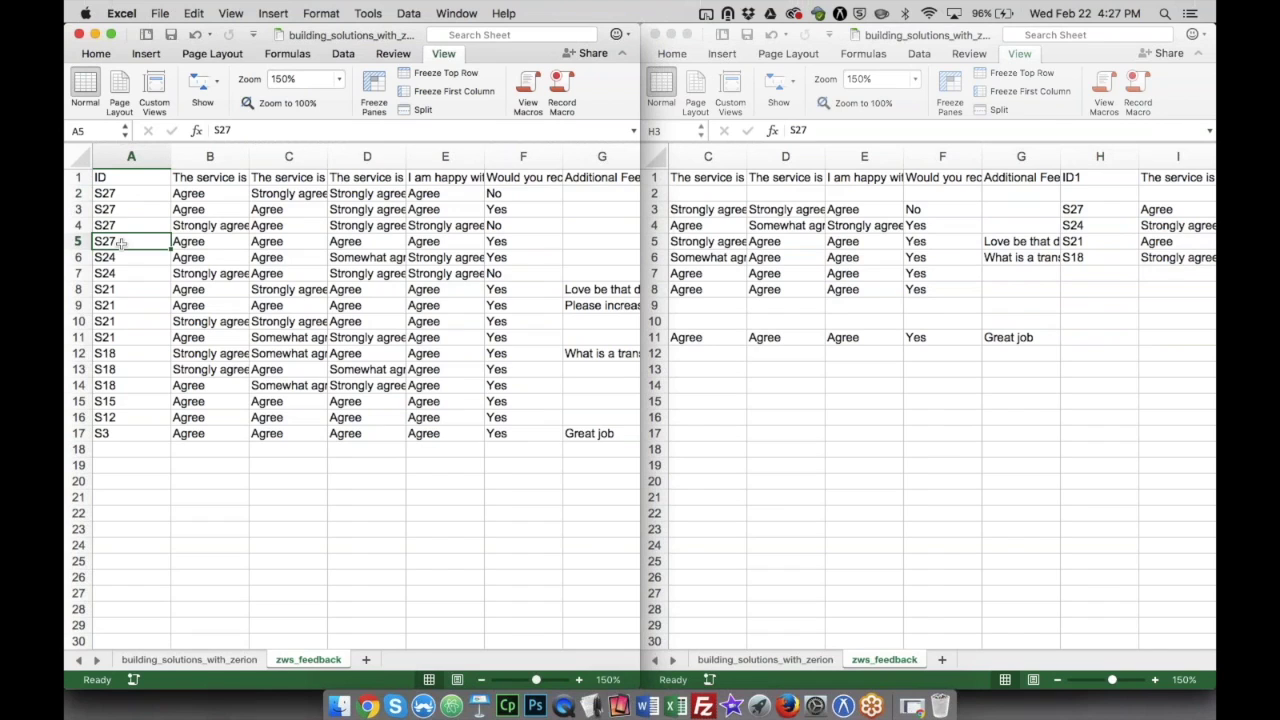
pyautogui.moveTo(120, 243); pyautogui.dragTo(114, 195)
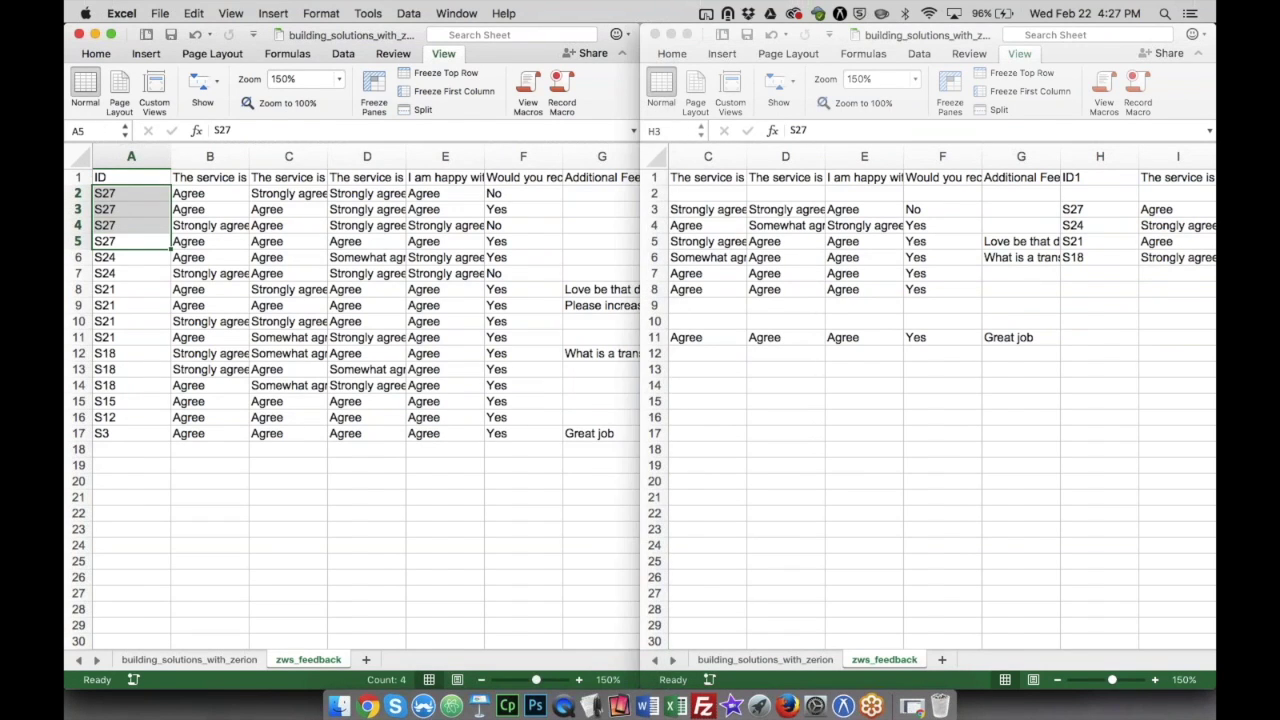
# Follow the S27 record along row 3 of the flat zws_feedback sheet from A3 through the repeated ID column groups to X3.
pyautogui.click(726, 257)
pyautogui.hscroll(-3, 726, 257)
pyautogui.scroll(-1, 725, 257)
pyautogui.scroll(2, 726, 257)
pyautogui.click(683, 210)
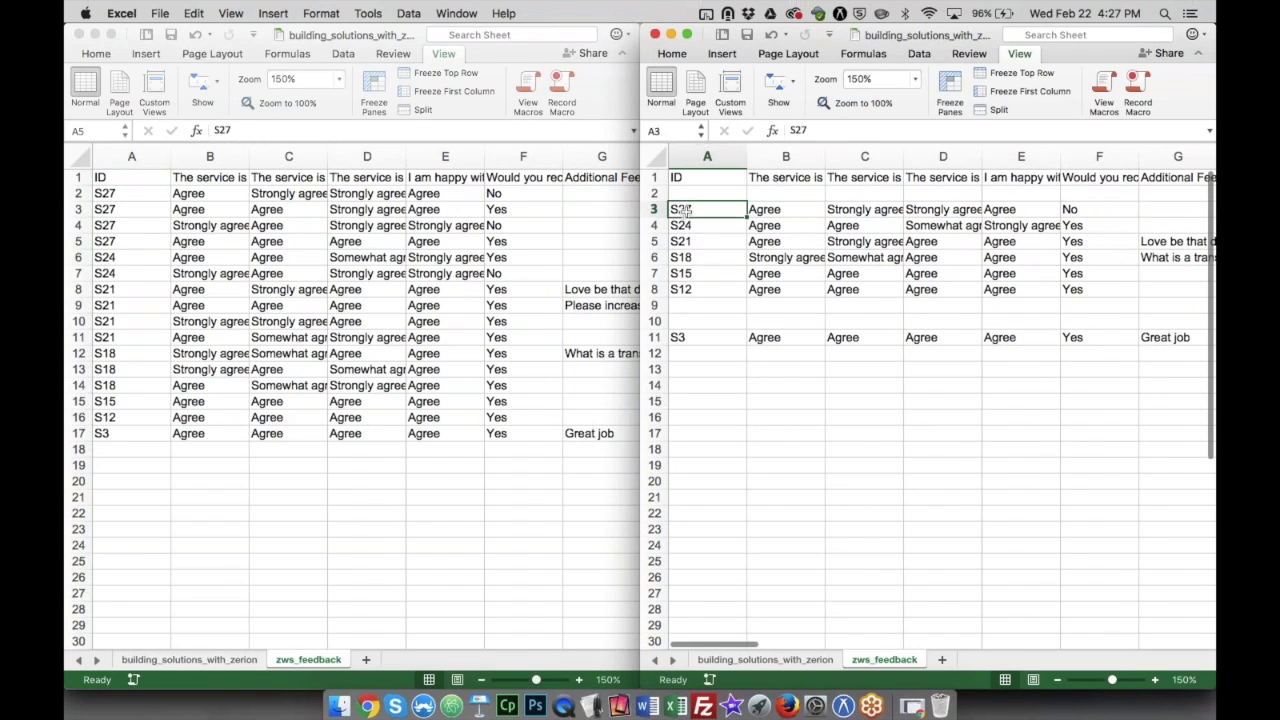
pyautogui.press('Right')
pyautogui.press('Right')
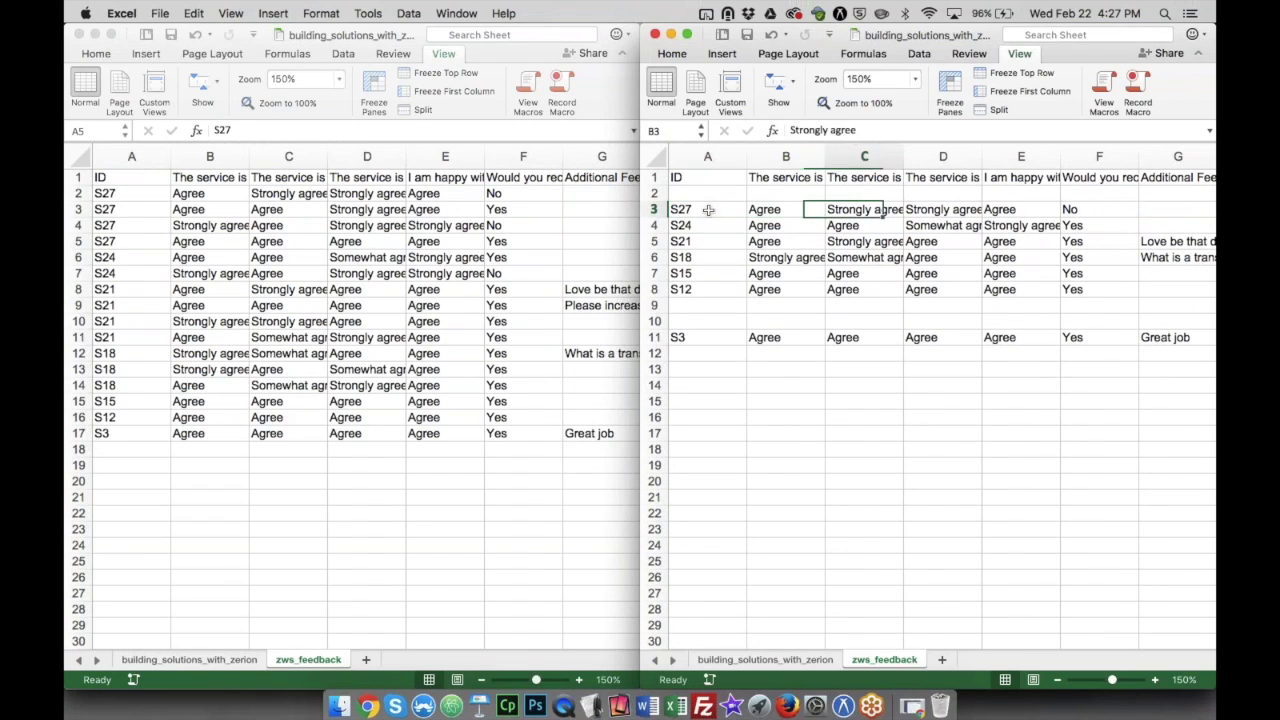
pyautogui.press('Right')
pyautogui.press('Right')
pyautogui.press('Right')
pyautogui.press('Right')
pyautogui.press('Right')
pyautogui.press('Right')
pyautogui.press('Right')
pyautogui.press('Right')
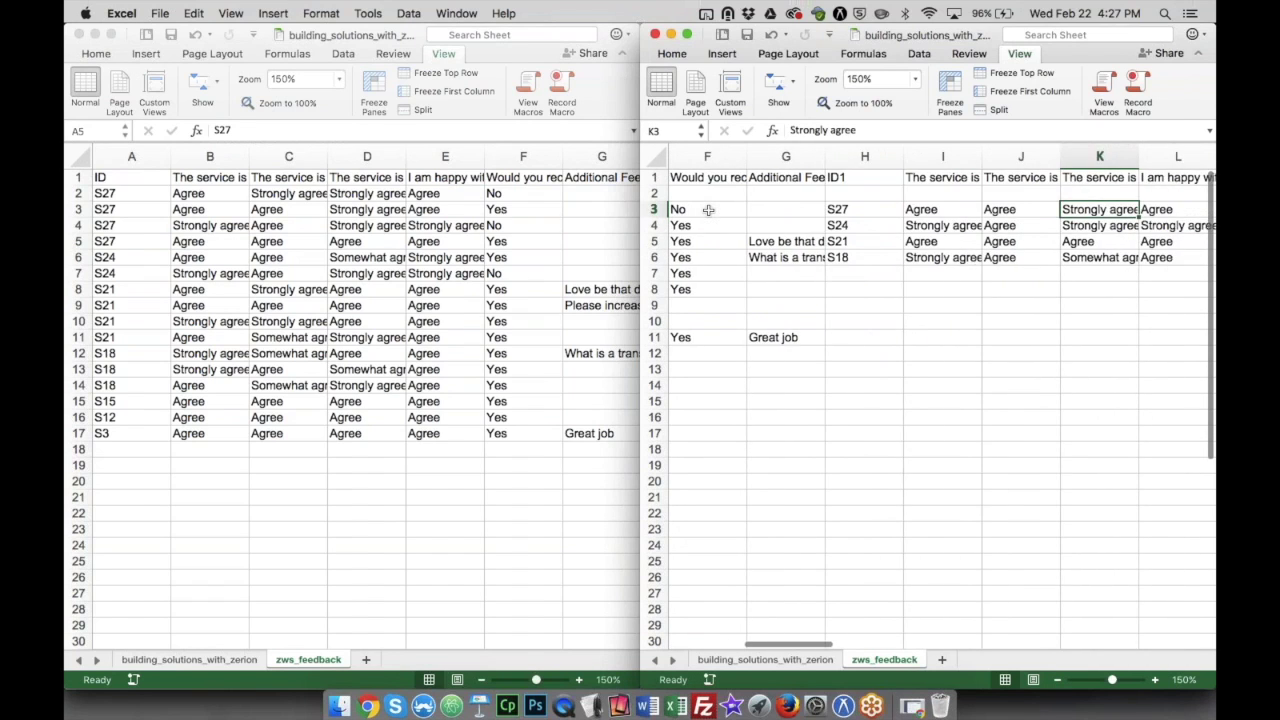
pyautogui.press('Right')
pyautogui.press('Right')
pyautogui.press('Right')
pyautogui.press('Right')
pyautogui.press('Right')
pyautogui.press('Right')
pyautogui.press('Right')
pyautogui.press('Right')
pyautogui.press('Right')
pyautogui.press('Right')
pyautogui.press('Right')
pyautogui.press('Right')
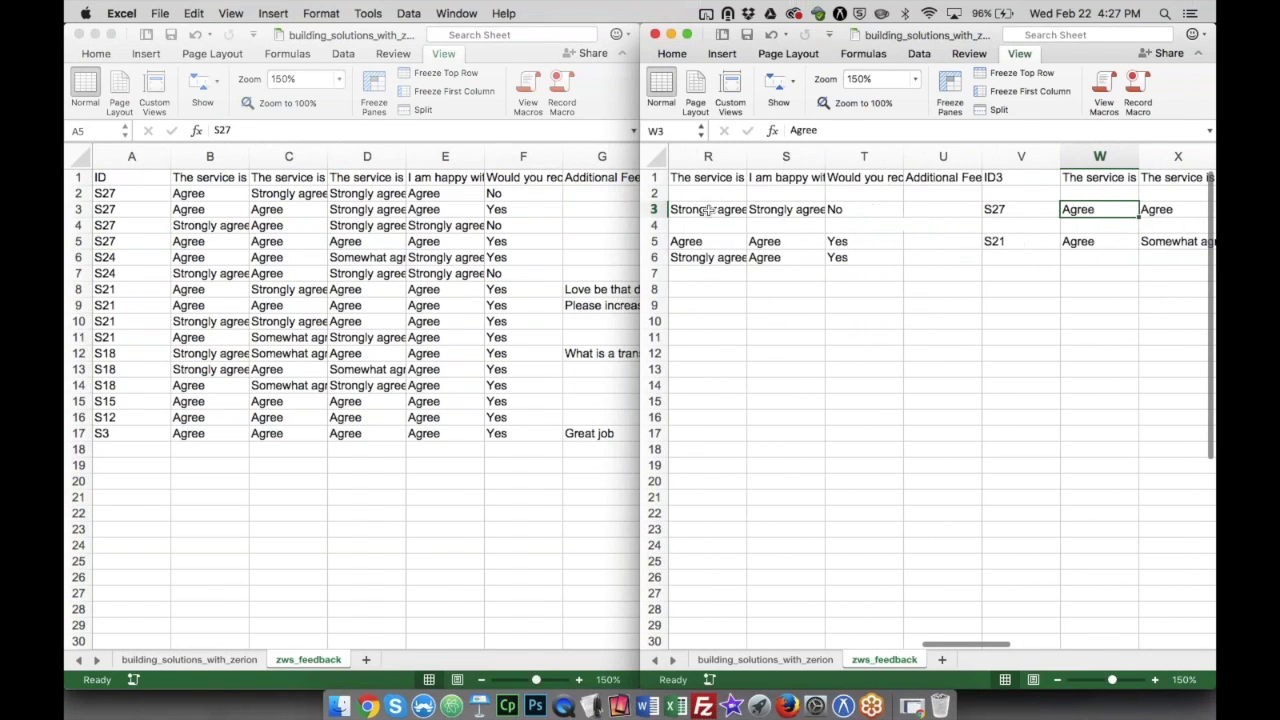
pyautogui.press('Right')
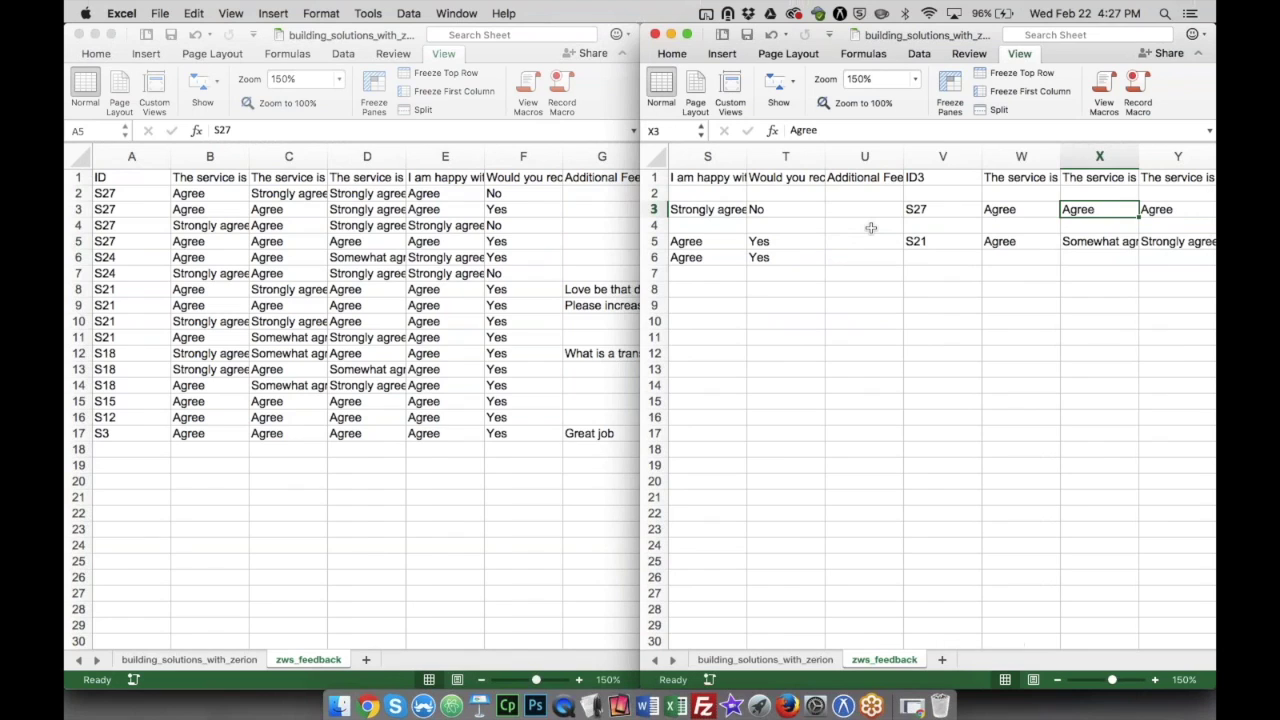
# Go back along row 3 to P3 and bring up the Exporting Data slide comparing data views and data feeds.
pyautogui.press('Left')
pyautogui.press('Left')
pyautogui.press('Left')
pyautogui.press('Left')
pyautogui.press('Left')
pyautogui.press('Left')
pyautogui.press('Left')
pyautogui.press('Left')
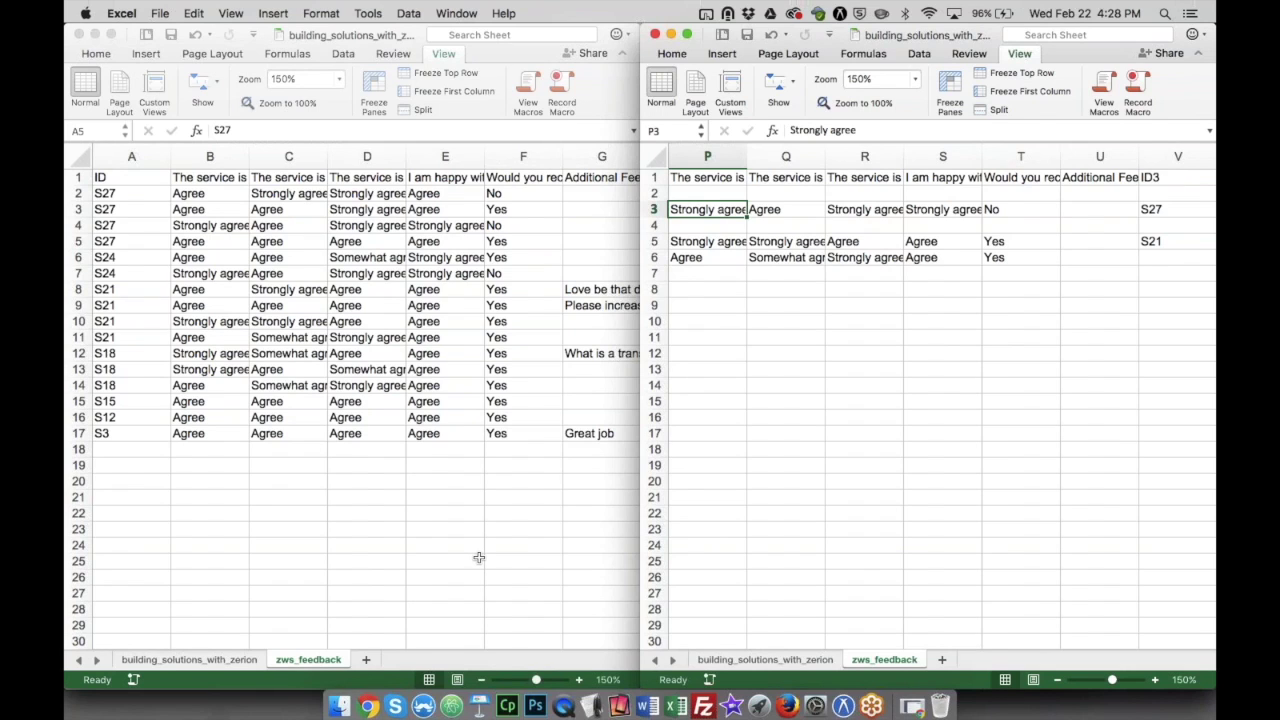
pyautogui.click(481, 700)
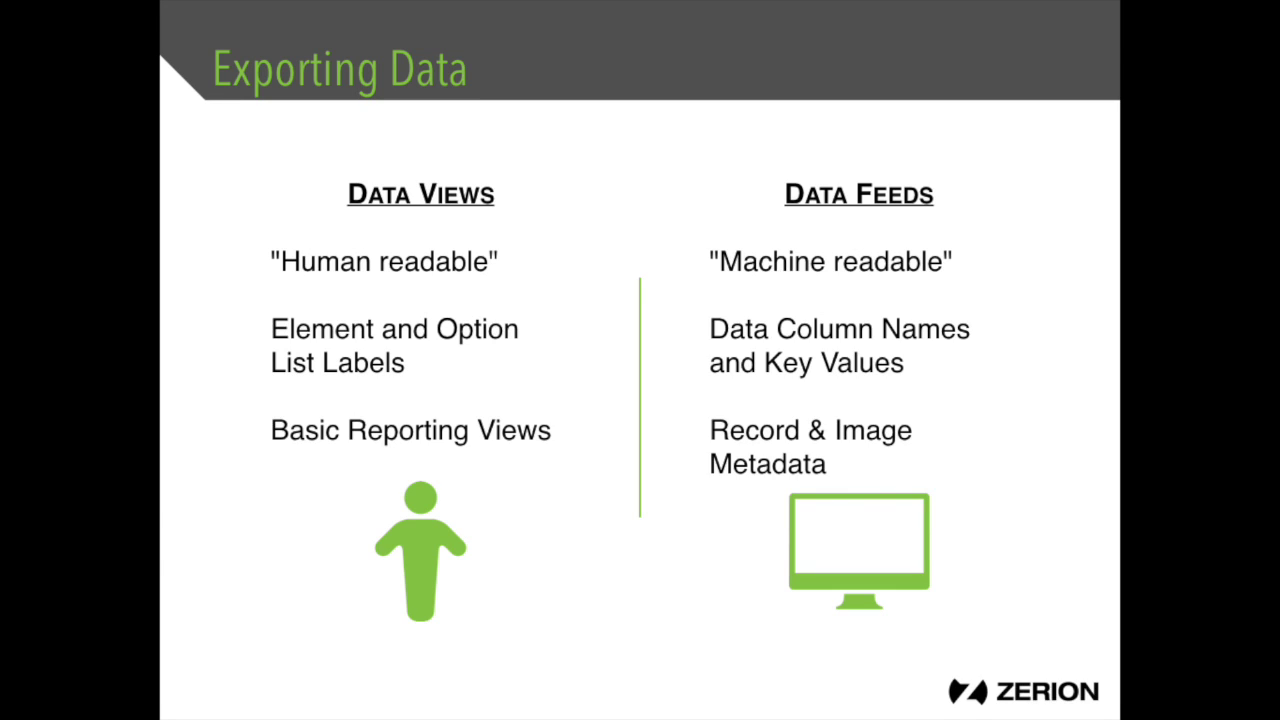
# Switch to iFormBuilder in Chrome and open the HTML view of the Building Solutions with Zerion form.
pyautogui.click(368, 704)
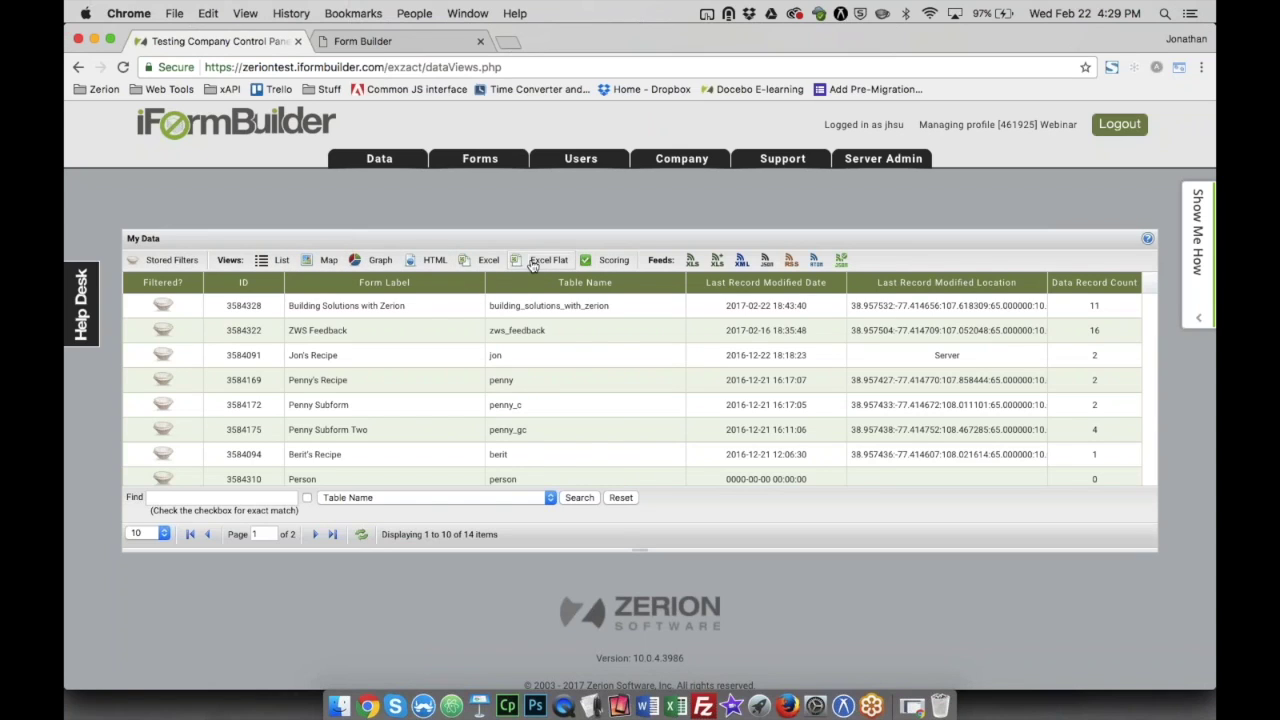
pyautogui.click(407, 311)
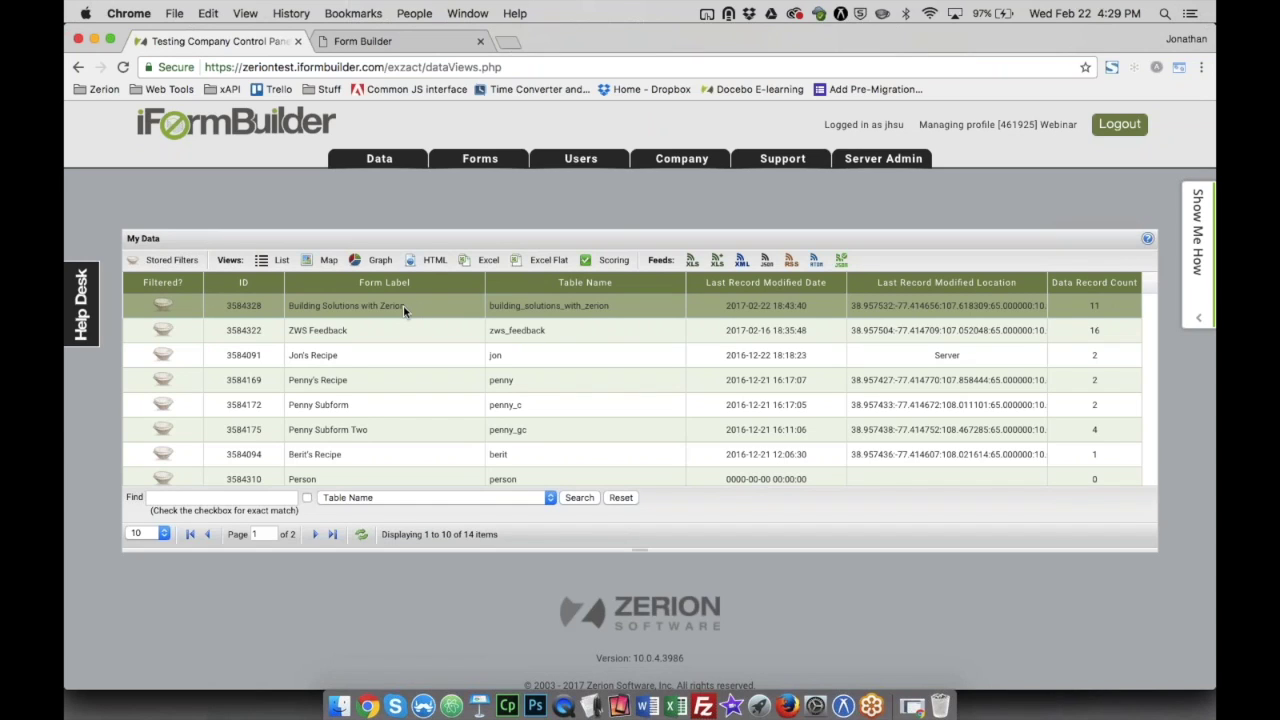
pyautogui.click(432, 261)
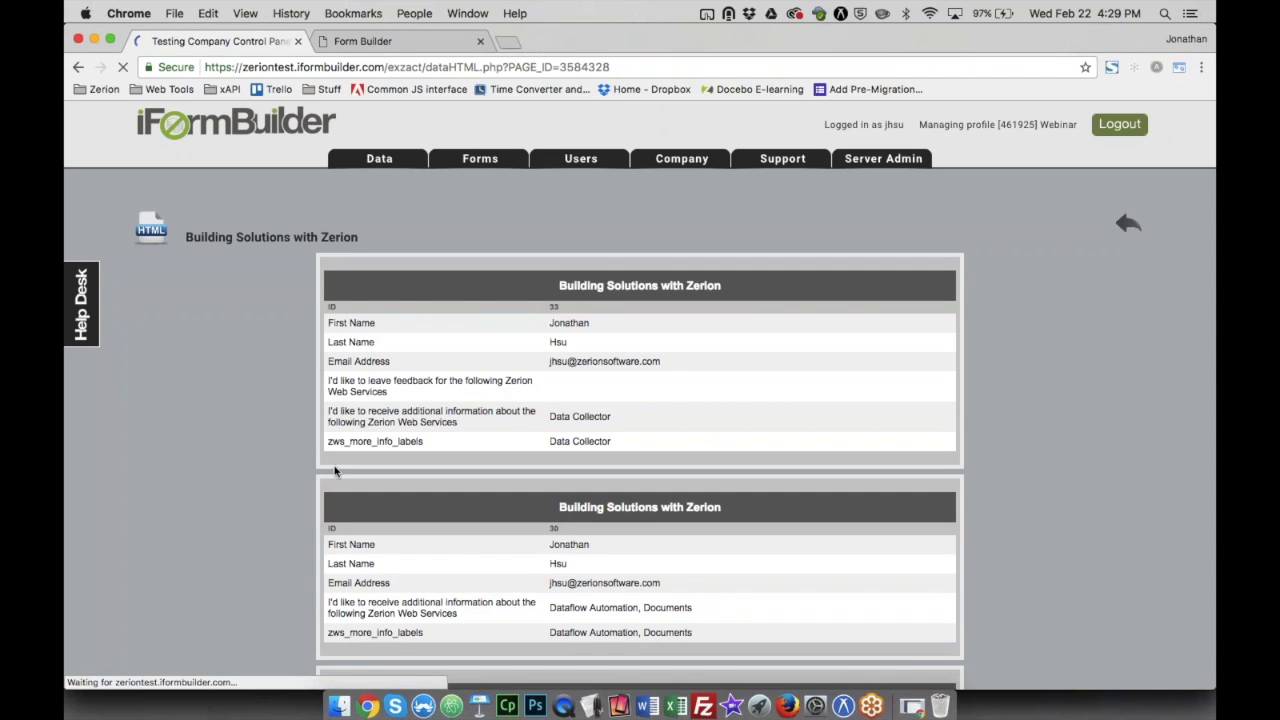
# Examine how the HTML view nests the feedback subform records beneath each Building Solutions with Zerion record.
pyautogui.scroll(-5, 233, 471)
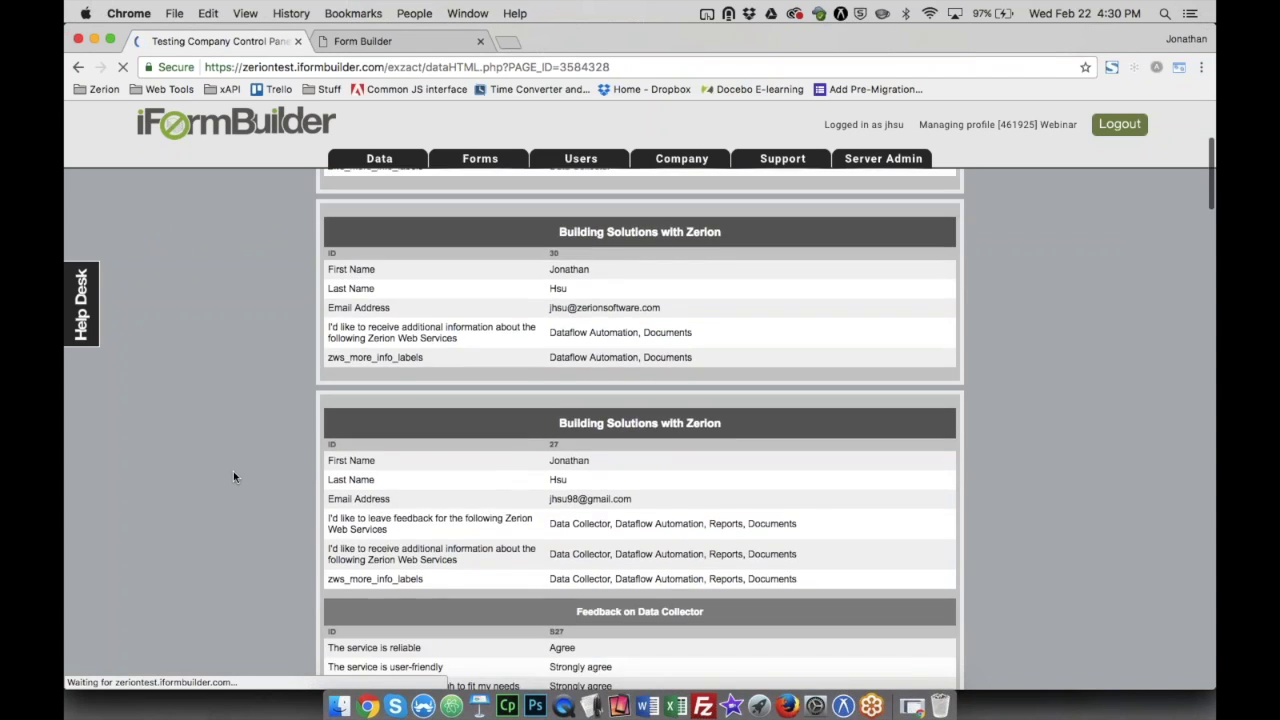
pyautogui.scroll(-2, 233, 471)
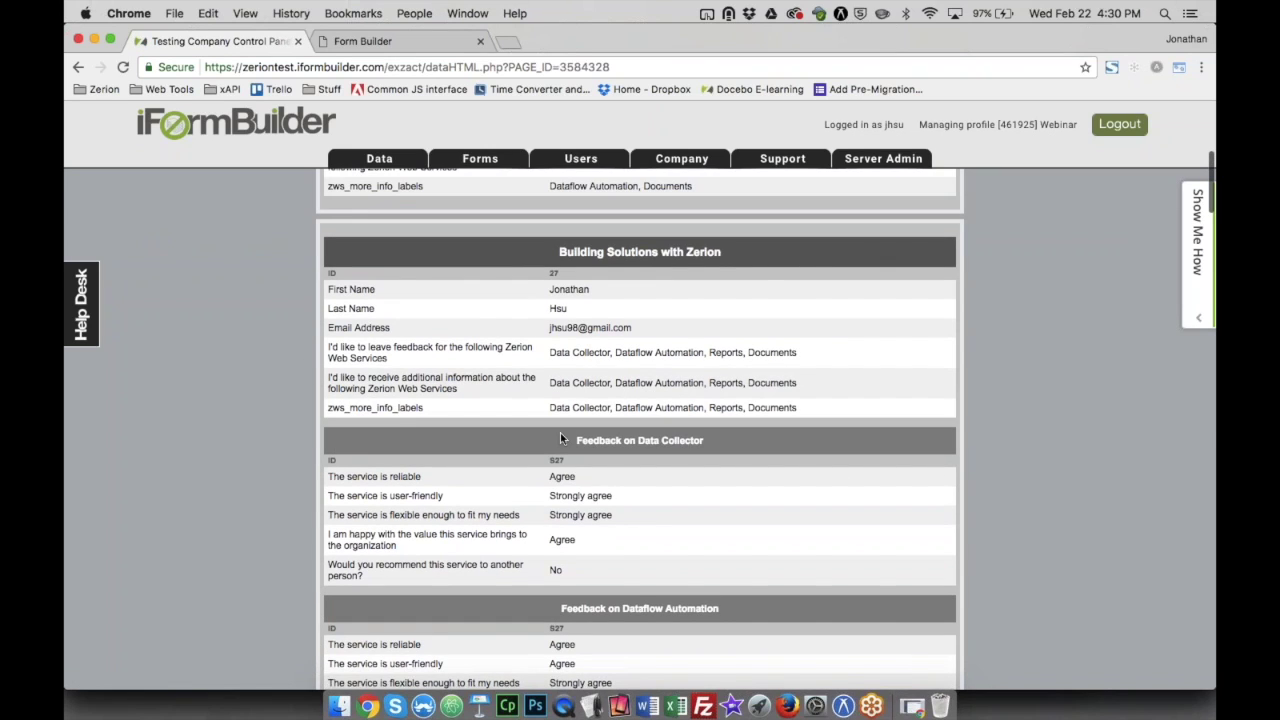
pyautogui.scroll(-10, 640, 430)
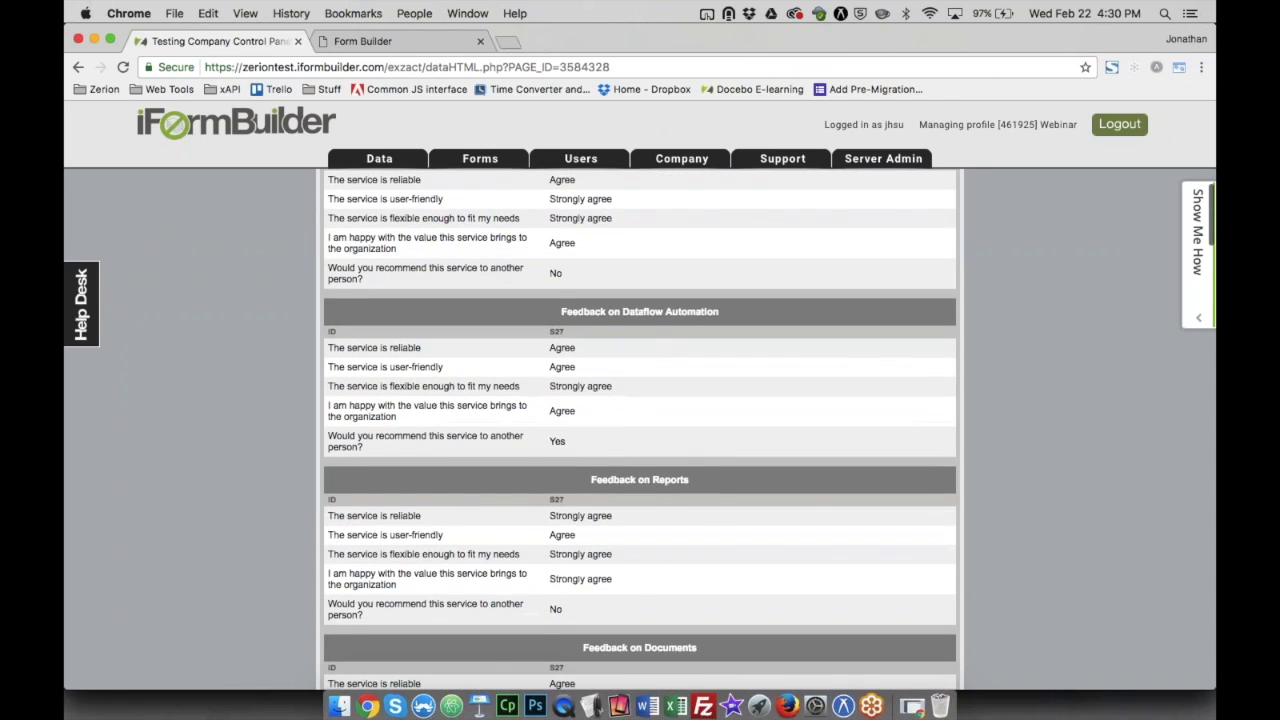
pyautogui.scroll(-15, 640, 430)
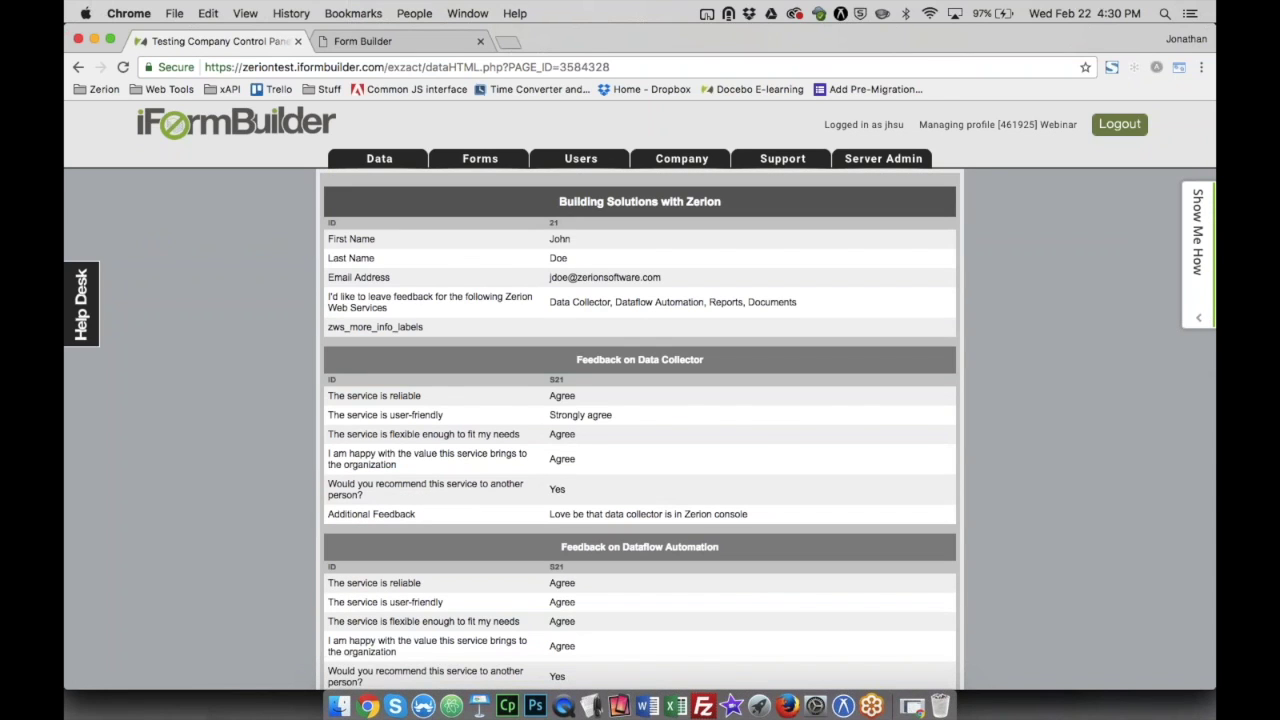
pyautogui.scroll(20, 640, 430)
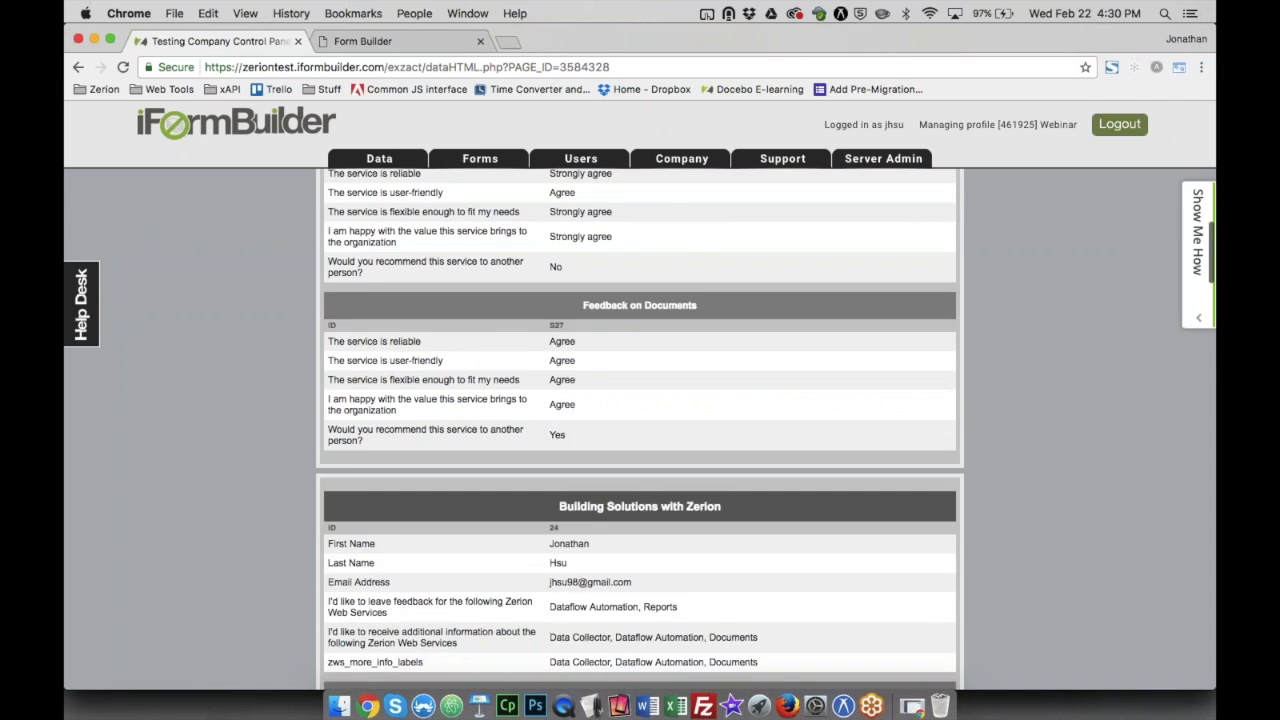
# Return to the My Data forms and open the Building Solutions with Zerion form in the List view.
pyautogui.press('super+r')
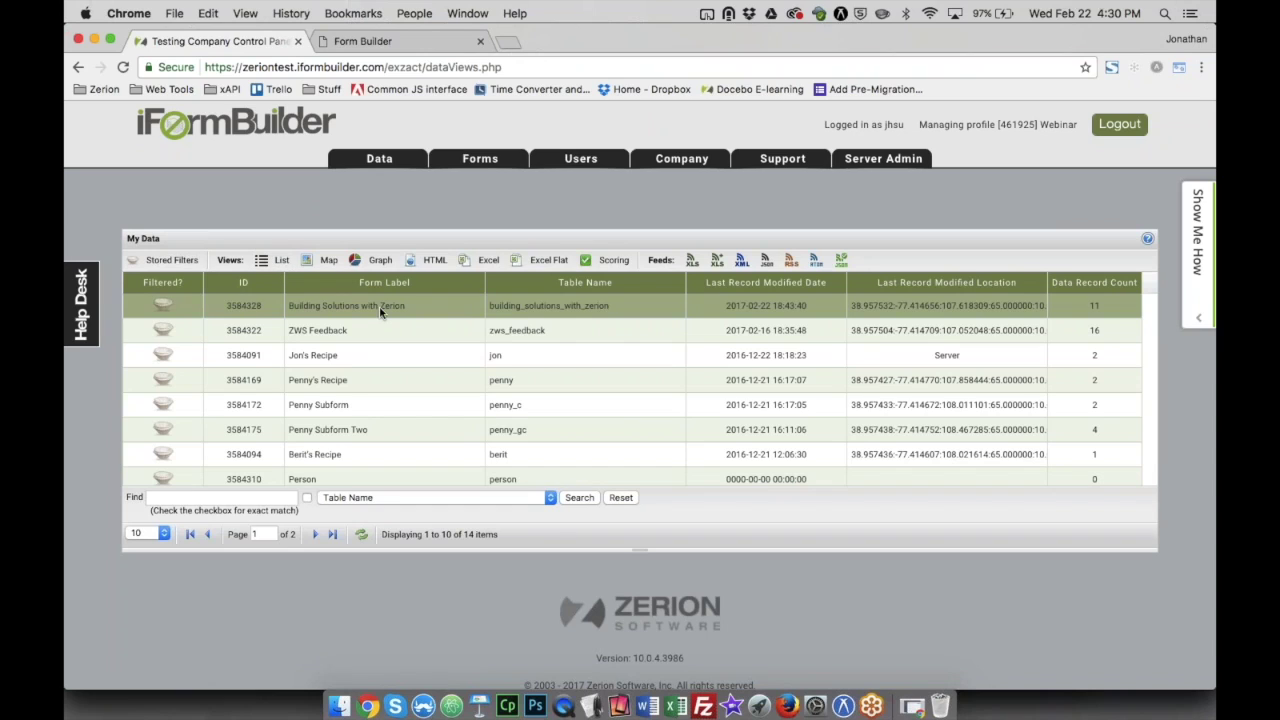
pyautogui.click(417, 308)
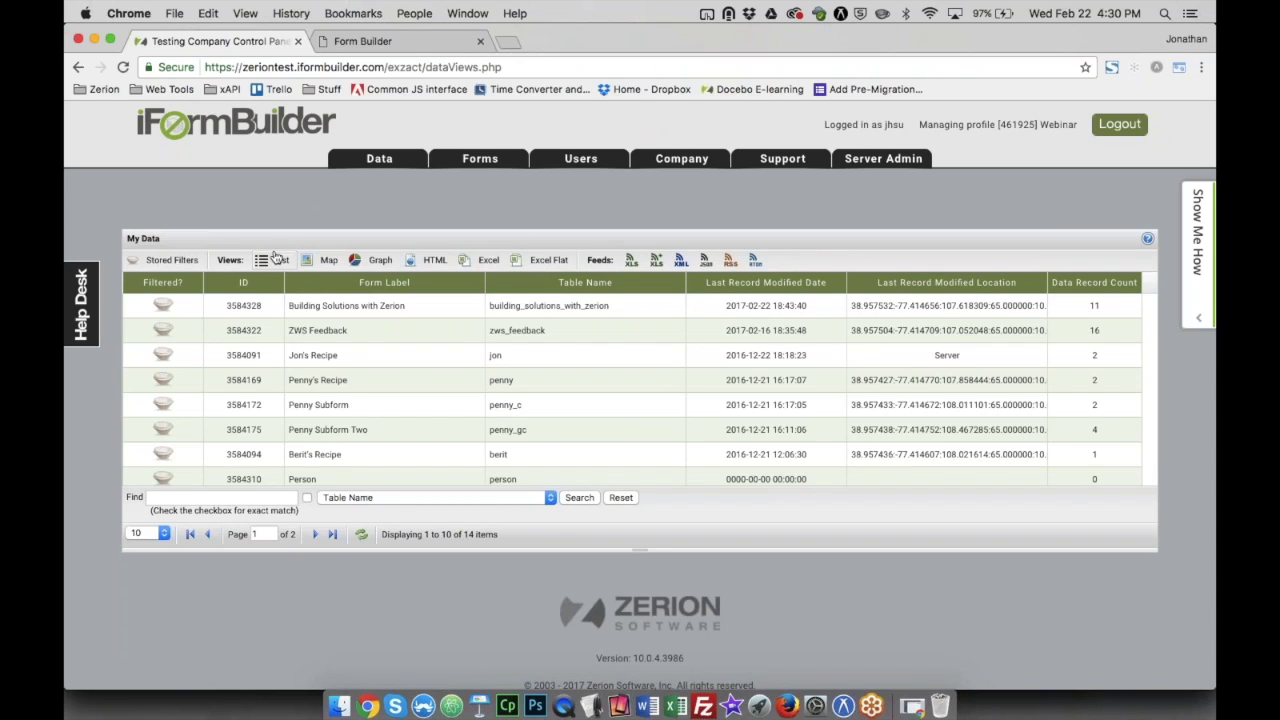
pyautogui.click(243, 309)
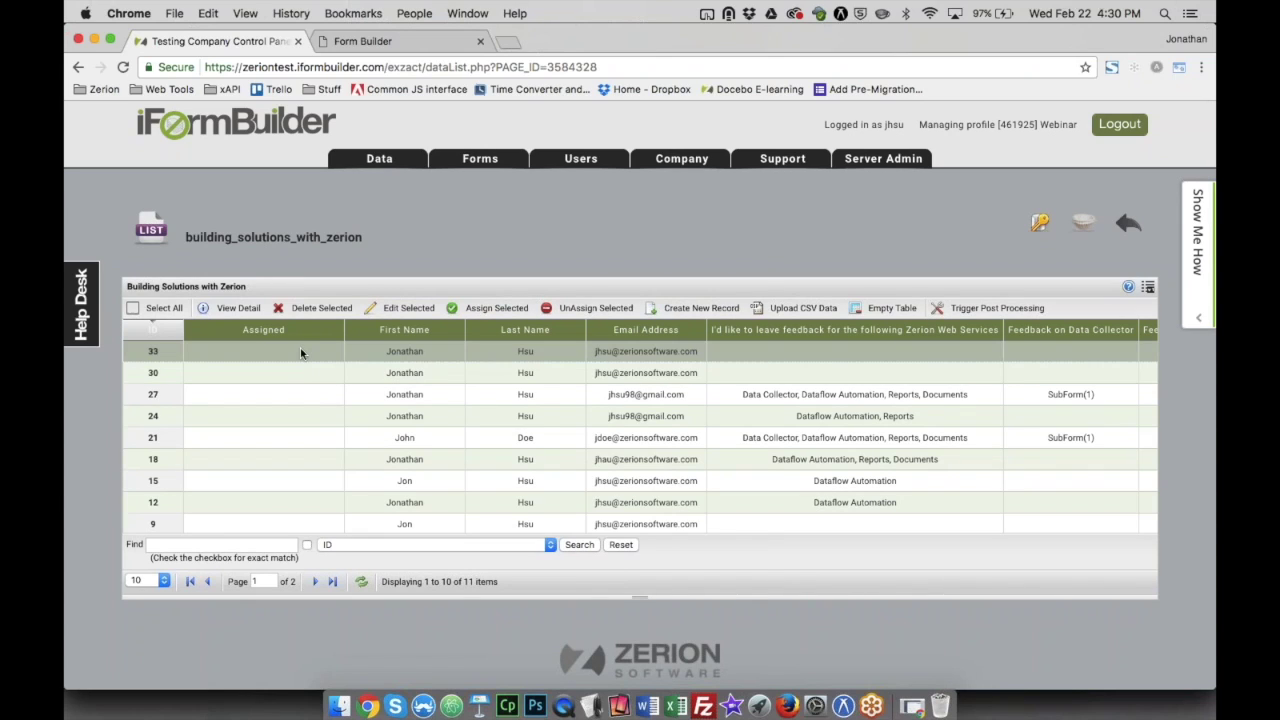
# Open the detail view of record 33 and generate its PDF.
pyautogui.click(301, 352)
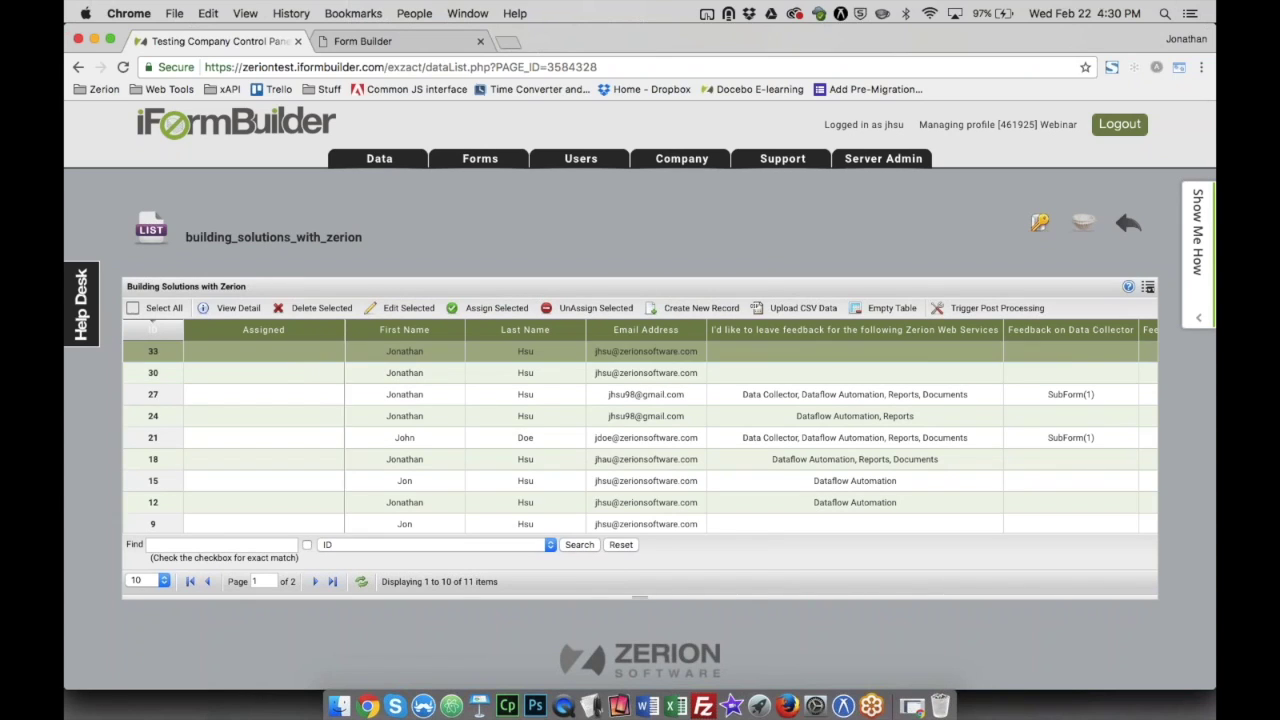
pyautogui.click(279, 349)
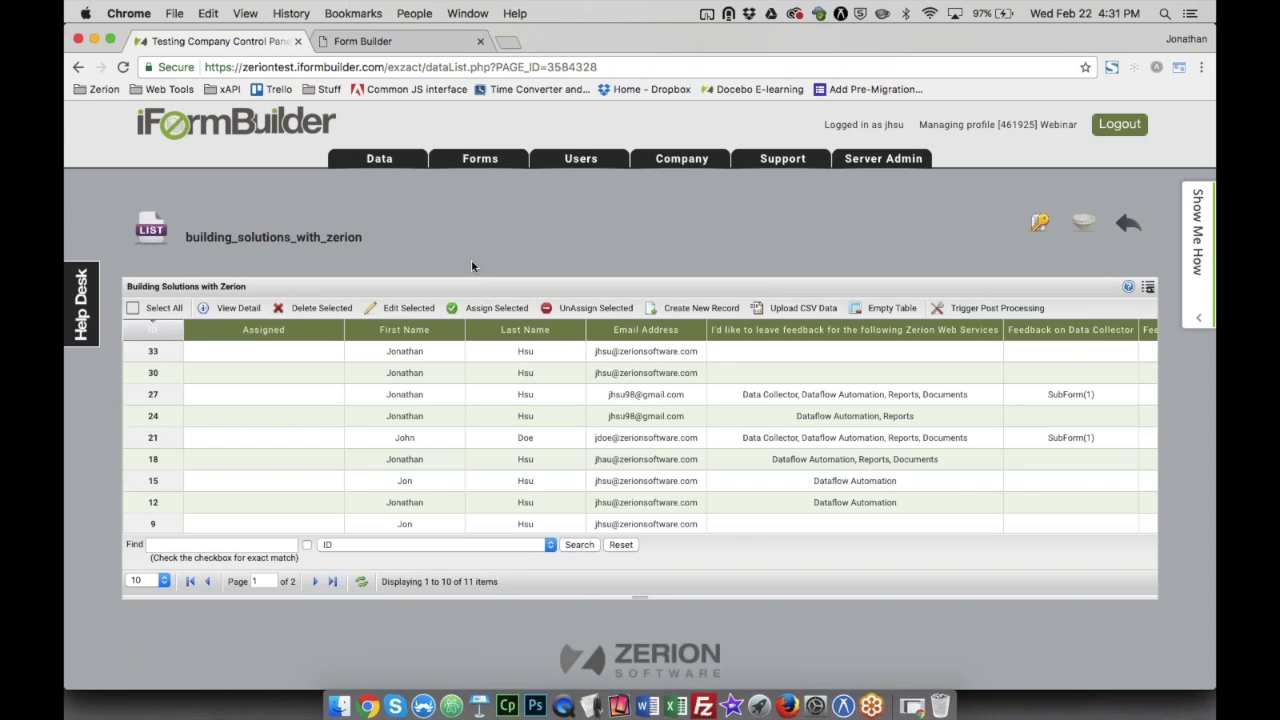
pyautogui.click(240, 358)
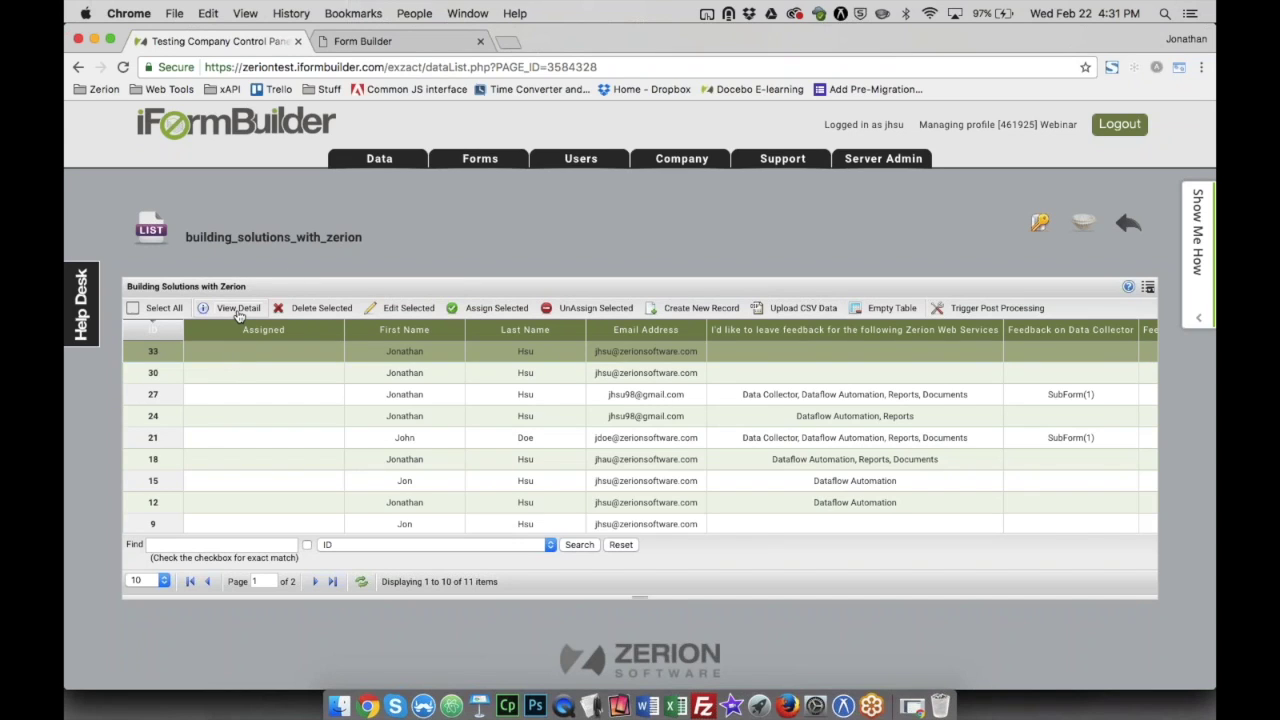
pyautogui.click(239, 311)
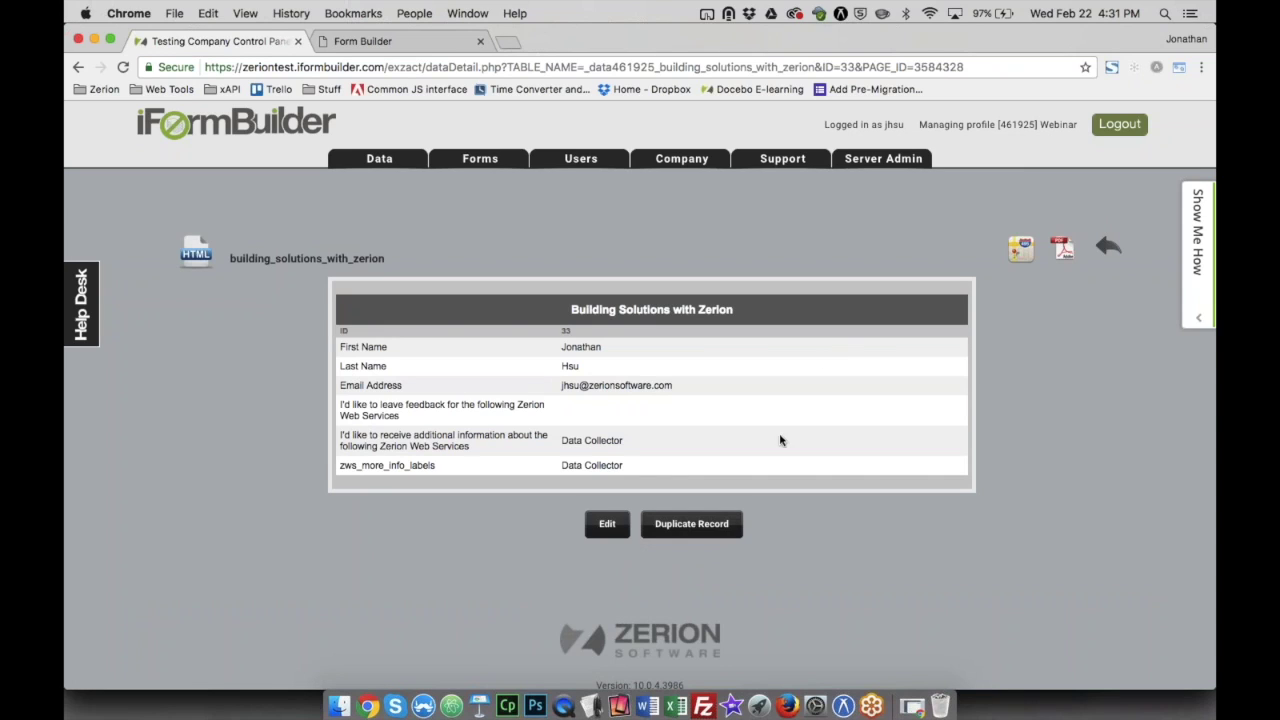
pyautogui.click(1064, 252)
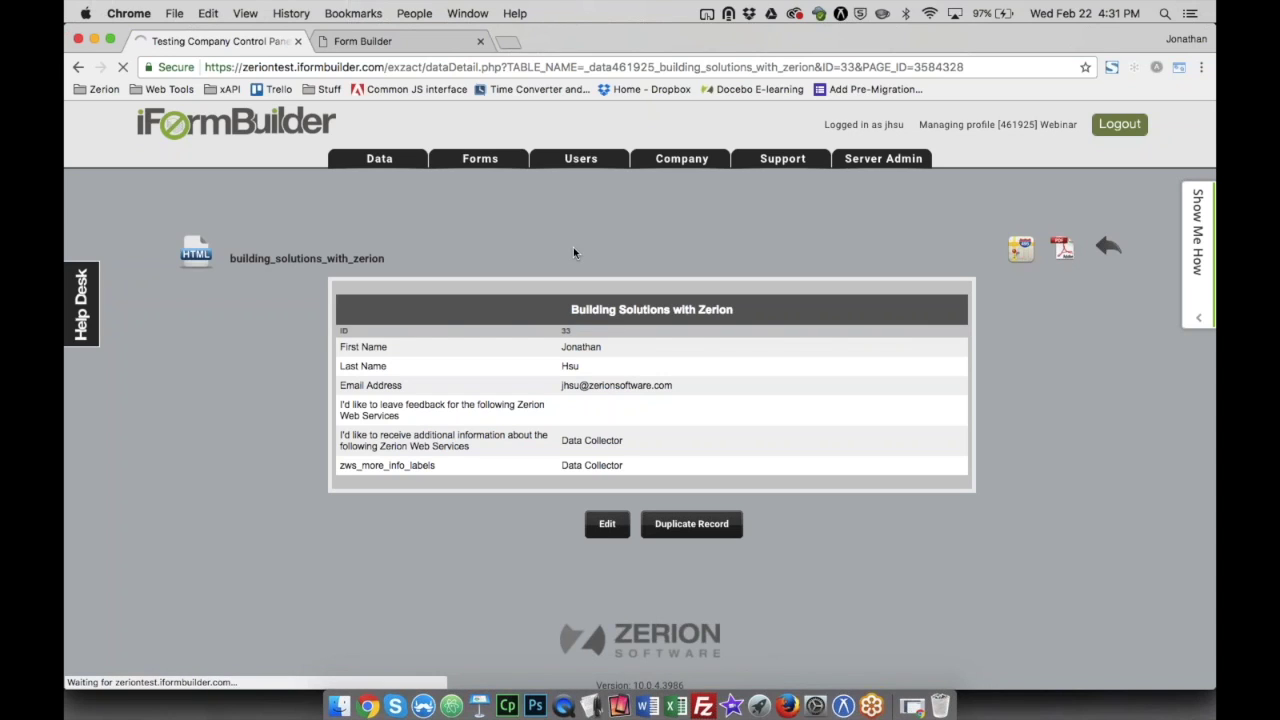